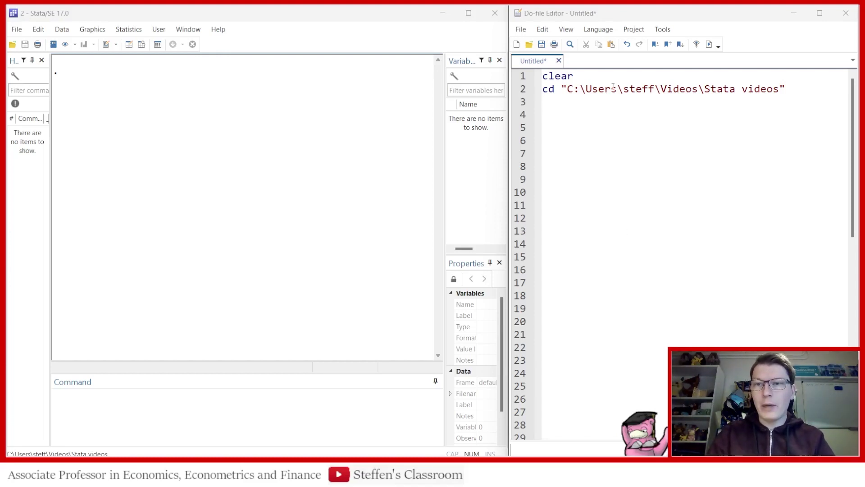
Add the command "sysuse bplong" on line 4 of the do-file and run lines 1 to 4.
click(549, 116)
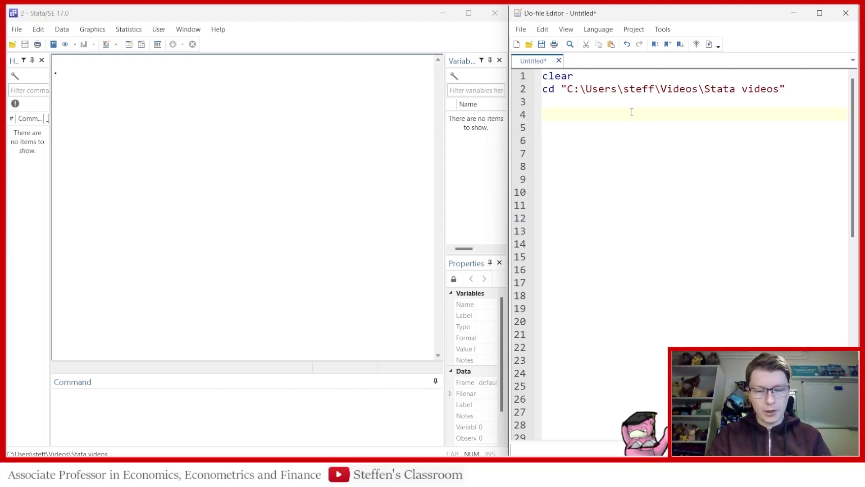
text(sys)
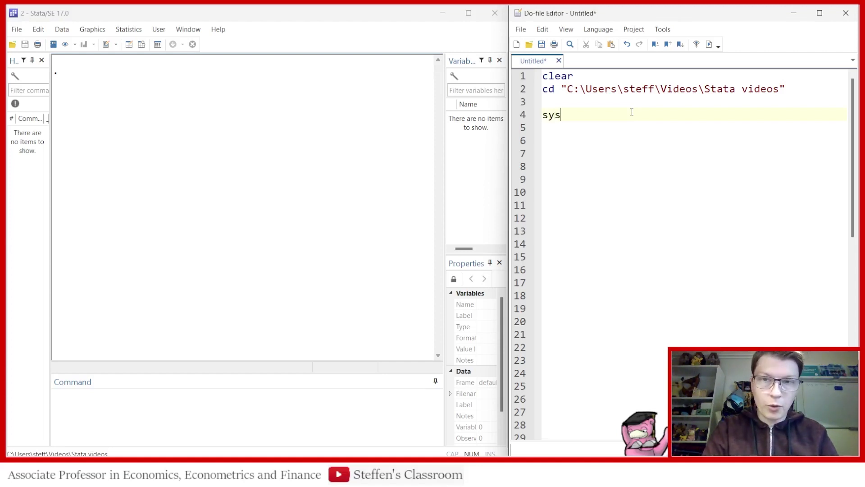
text(use bplong)
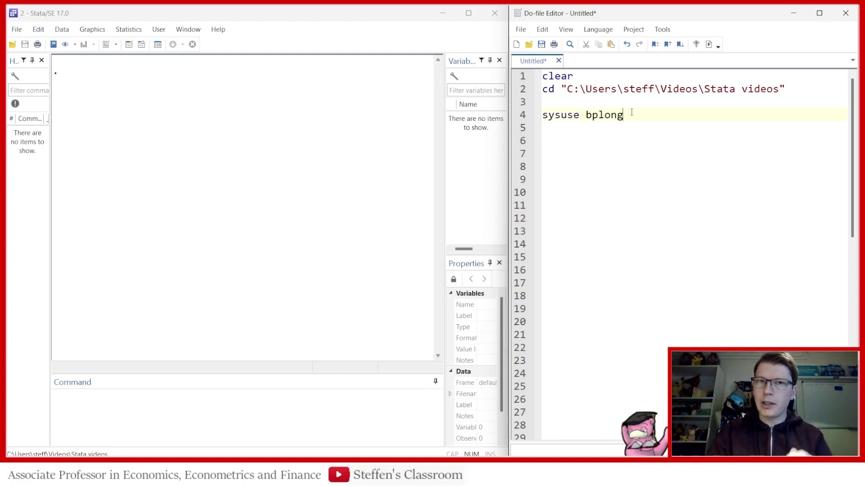
drag(632, 114, 678, 49)
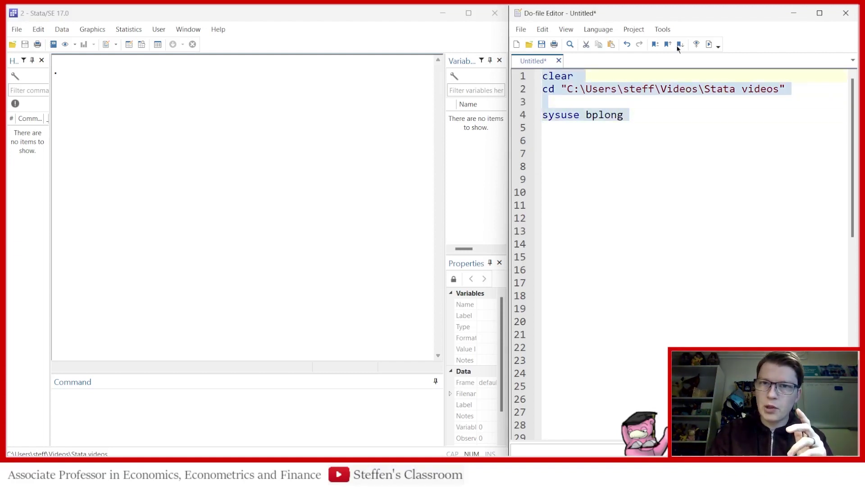
click(716, 47)
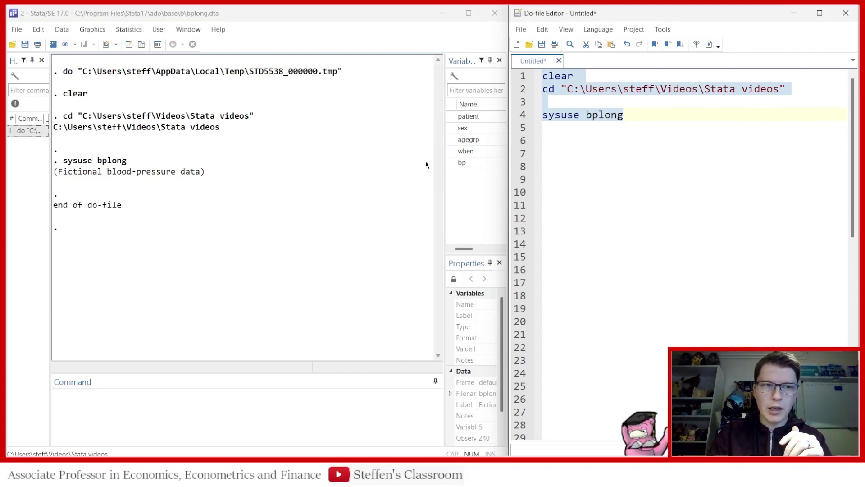
Browse the loaded dataset and examine patient 1's rows and their Before and After values in the when column.
click(141, 45)
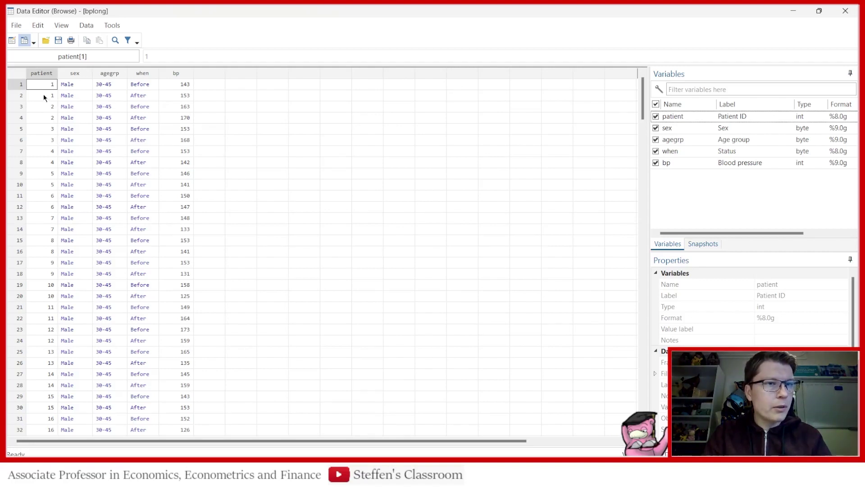
drag(40, 84, 40, 97)
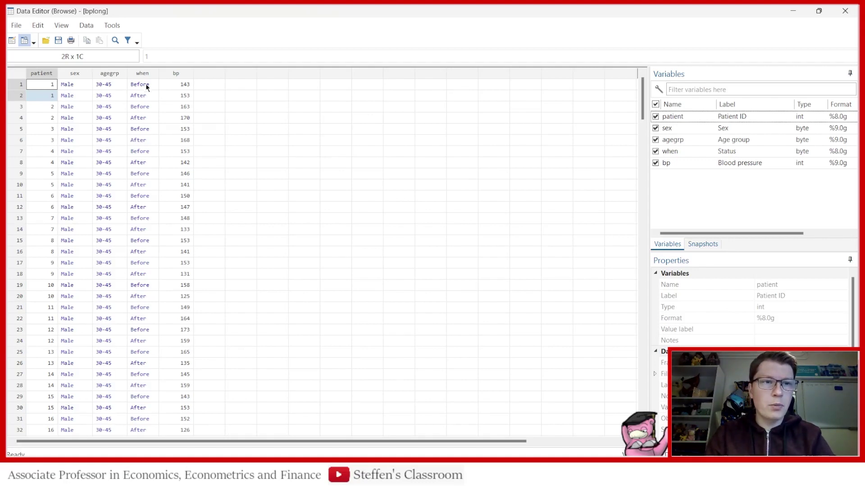
drag(149, 88, 151, 93)
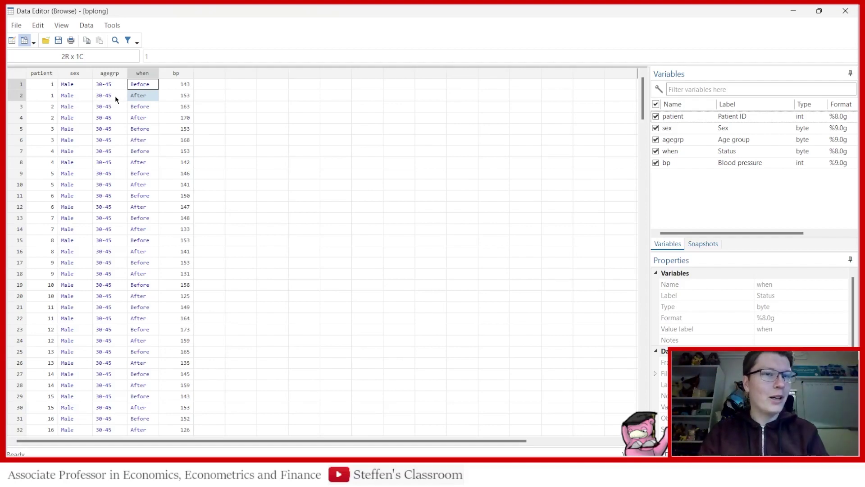
click(15, 85)
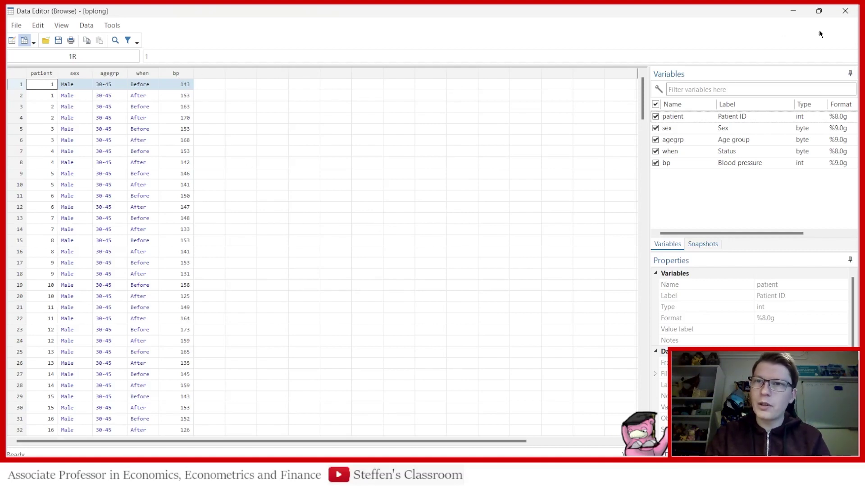
click(845, 11)
Write "reshape wide bp agegrp, i(patient) j()" on line 6 of the do-file, leaving the j option empty.
click(586, 145)
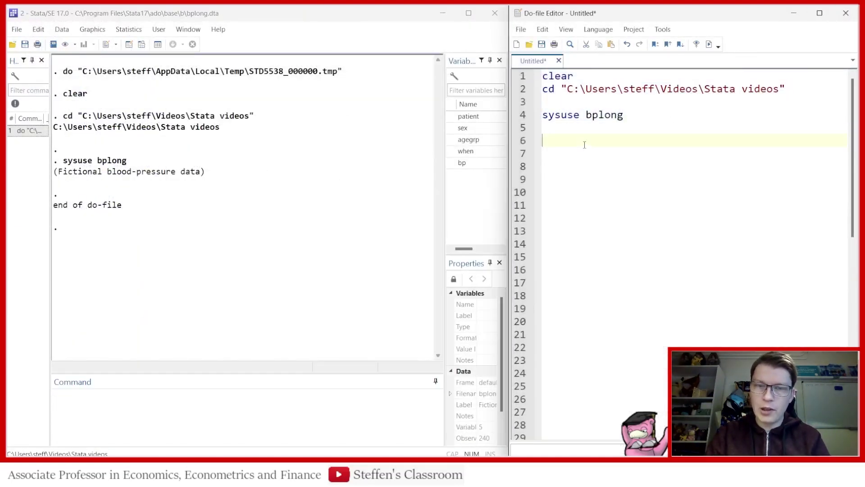
text(reshape)
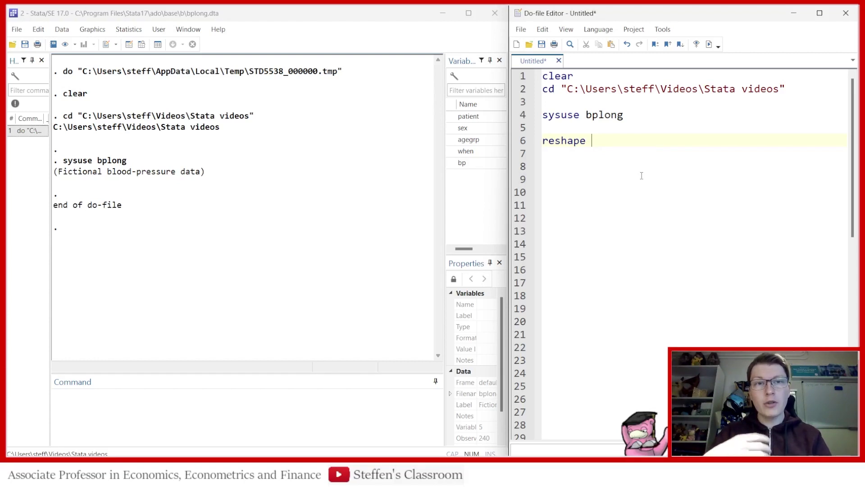
text(wide)
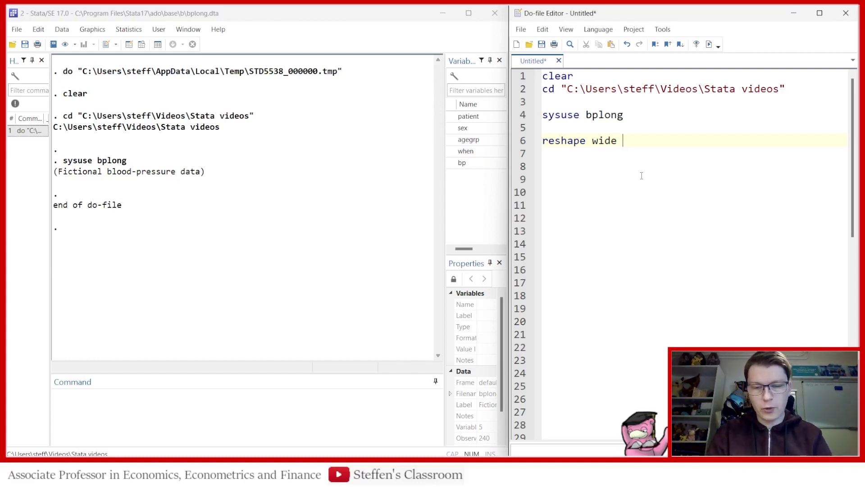
text(bp)
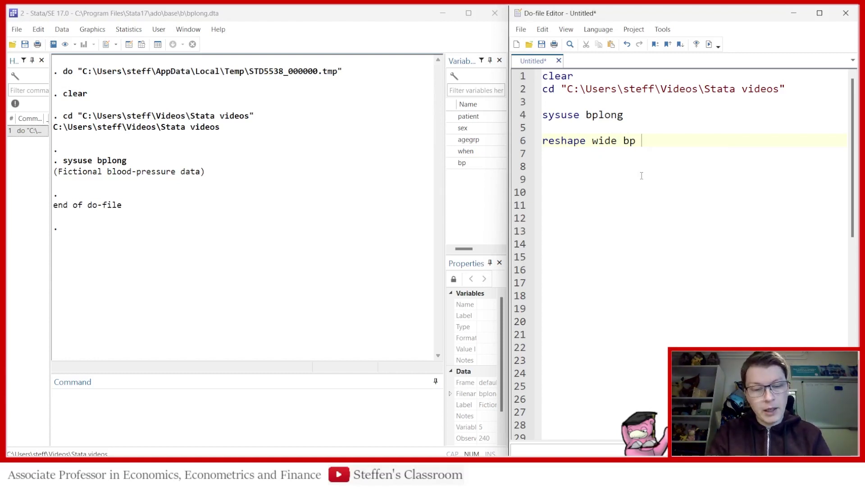
text( agegrp)
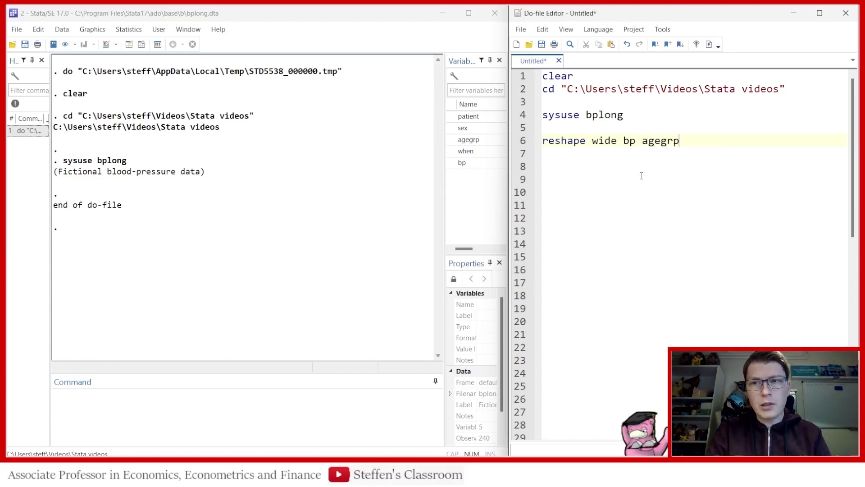
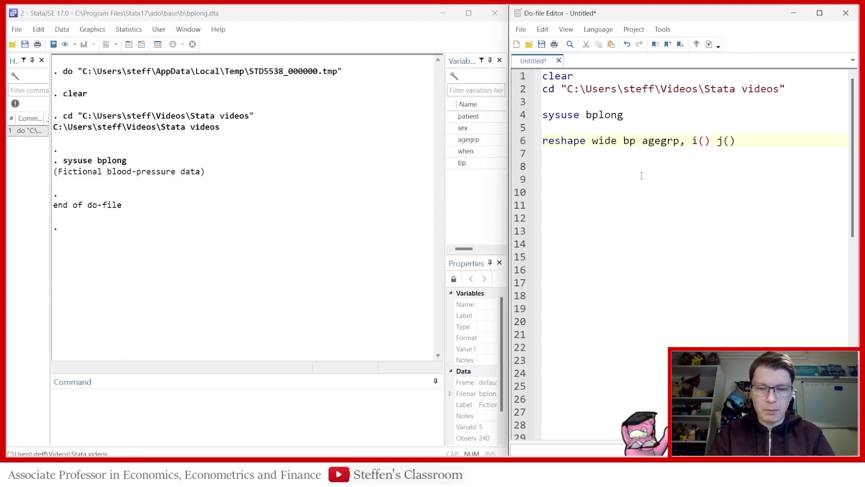
text(patient)
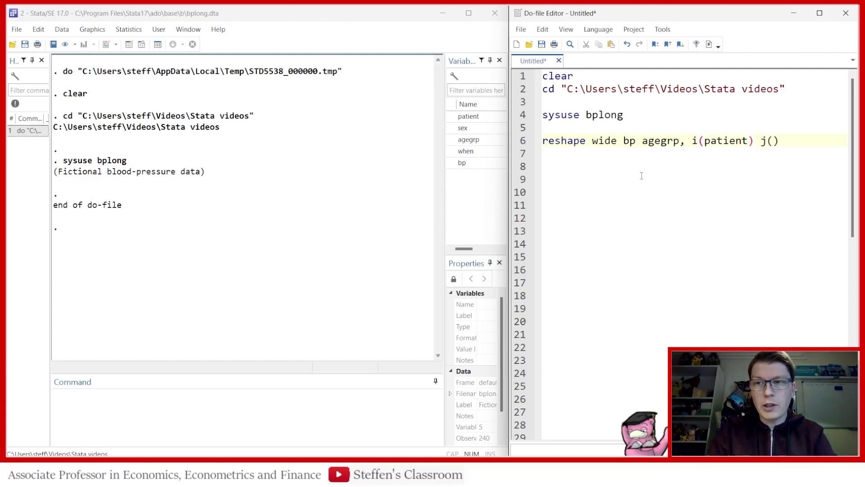
Check in the data browser which values the when variable takes for patient 1.
click(141, 44)
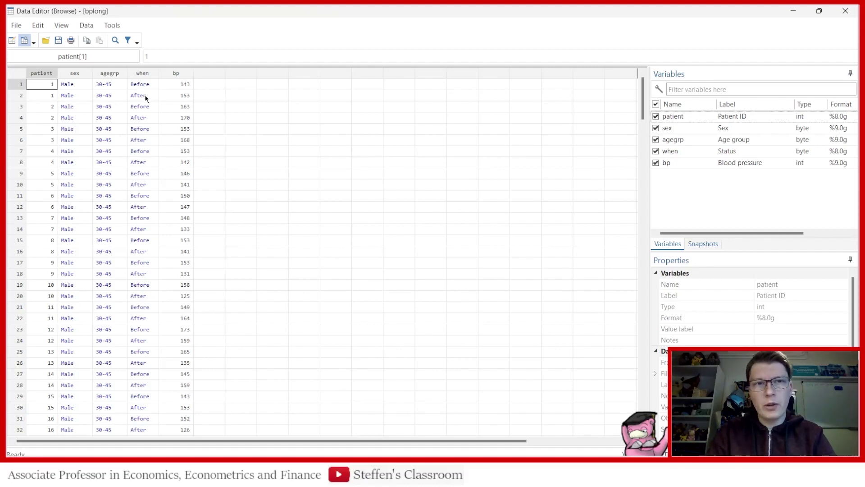
drag(149, 83, 147, 94)
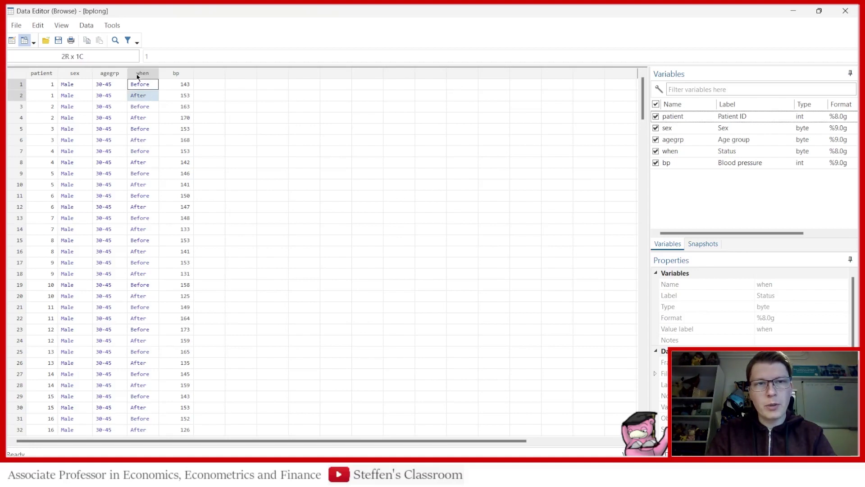
click(845, 12)
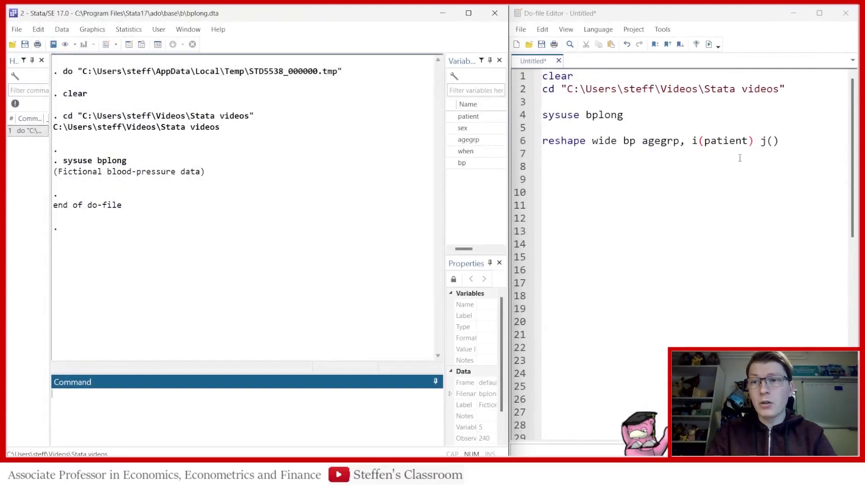
Enter when as the j variable of the reshape wide command on line 6 and run that line.
click(773, 141)
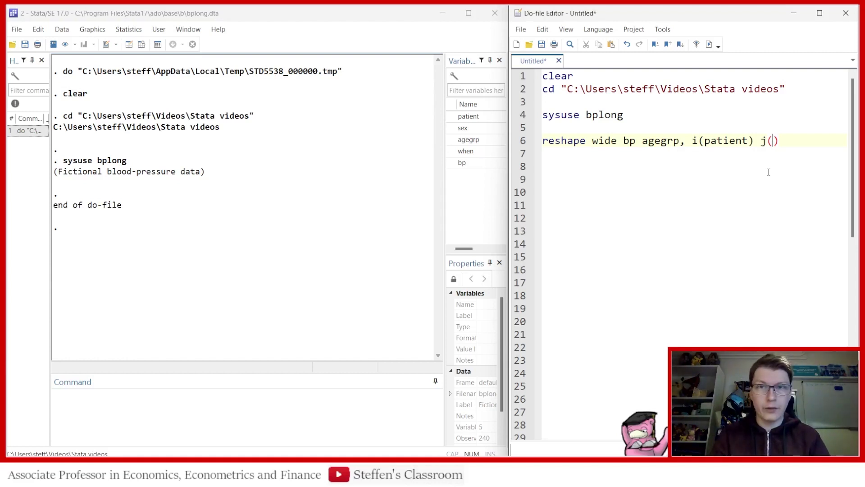
text(when)
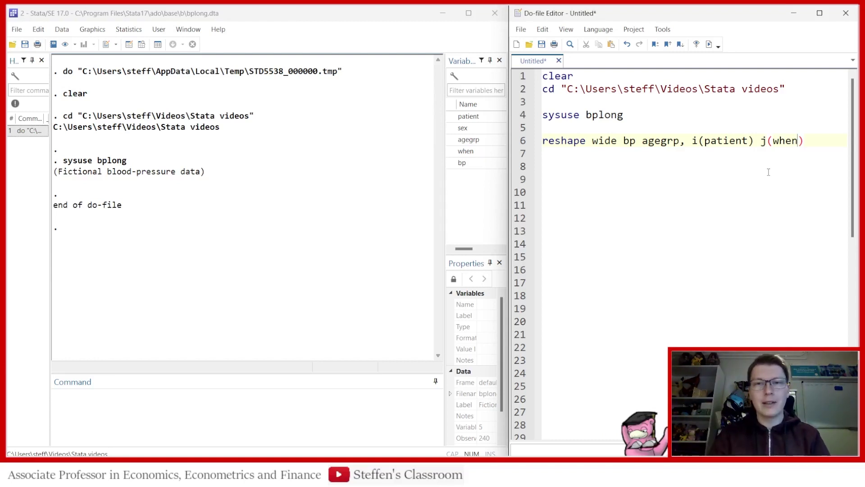
click(522, 143)
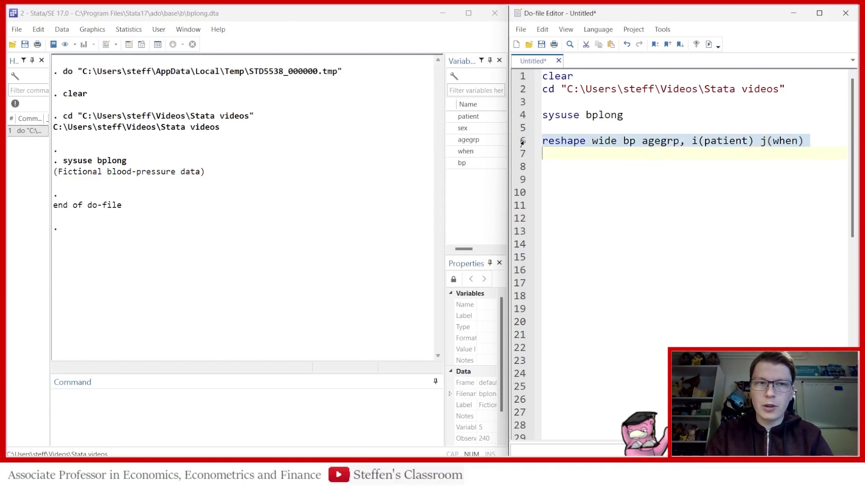
click(711, 44)
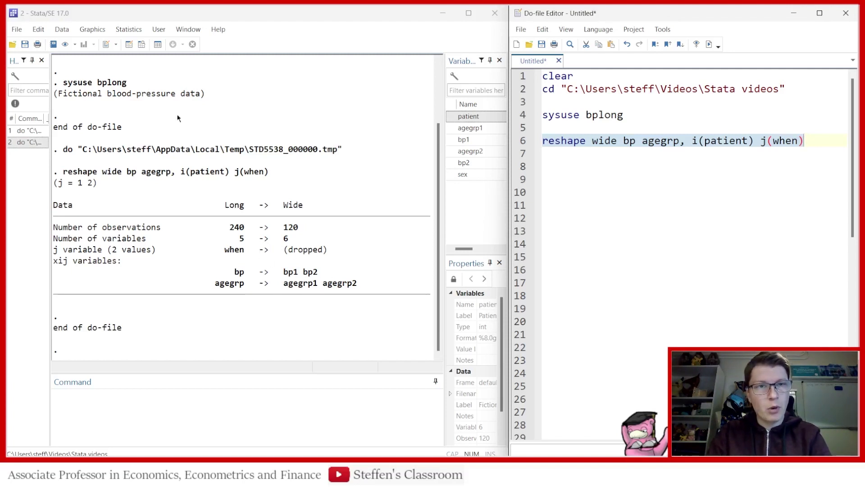
Browse the wide-format data and examine patient 1's row across the agegrp1, agegrp2, bp2 and sex columns.
click(142, 44)
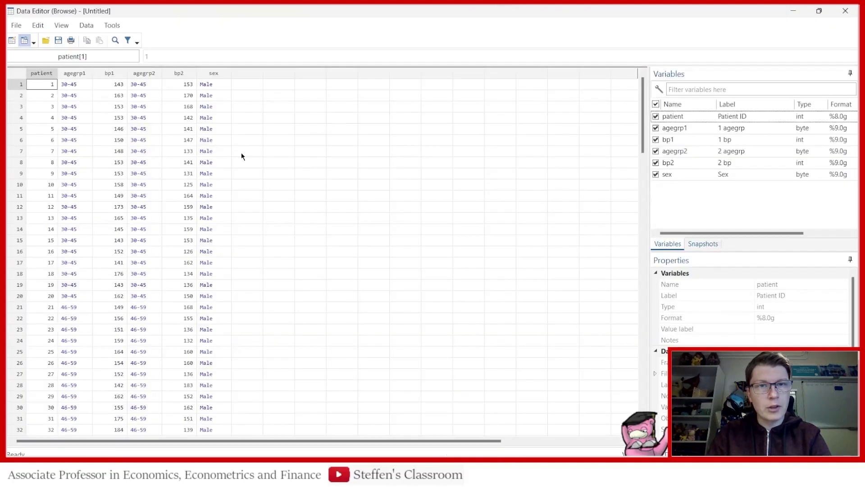
click(17, 85)
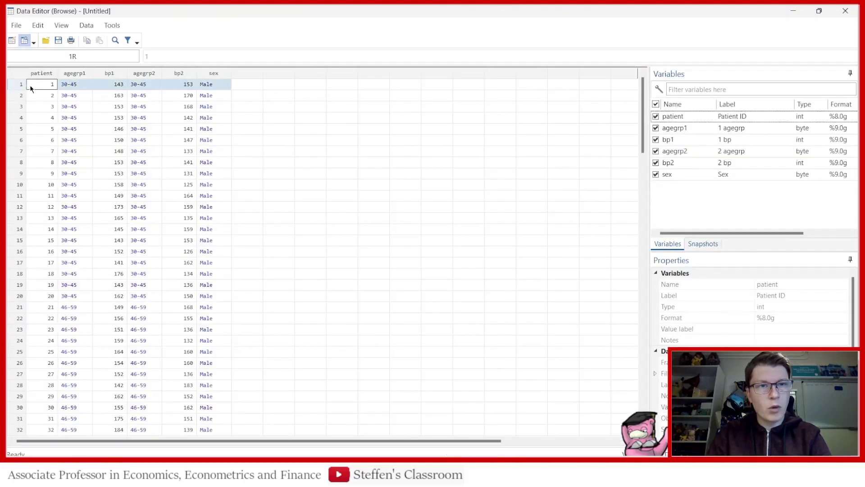
click(179, 85)
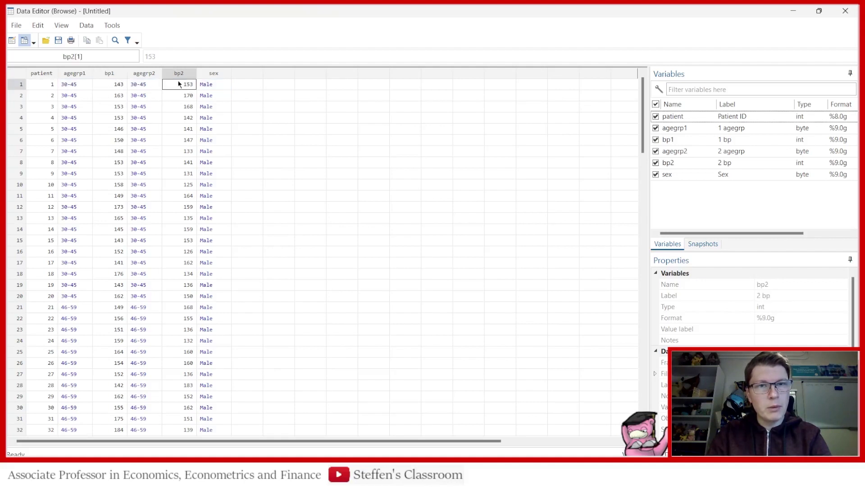
click(74, 85)
click(147, 85)
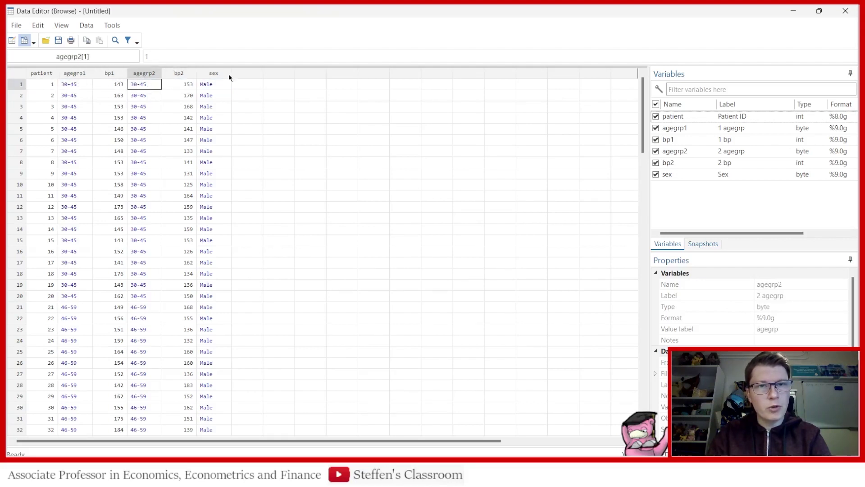
click(214, 84)
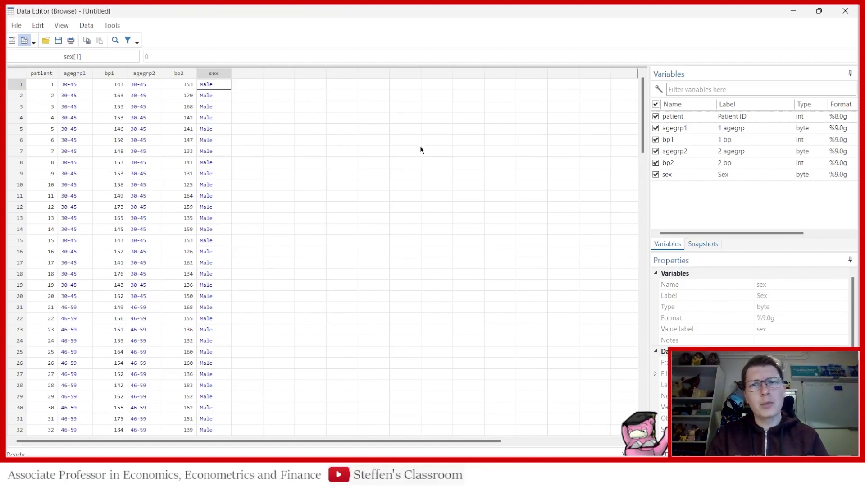
click(846, 12)
Add the command "reshape long" on line 8 of the do-file, run it, and inspect the reshaped data.
click(560, 165)
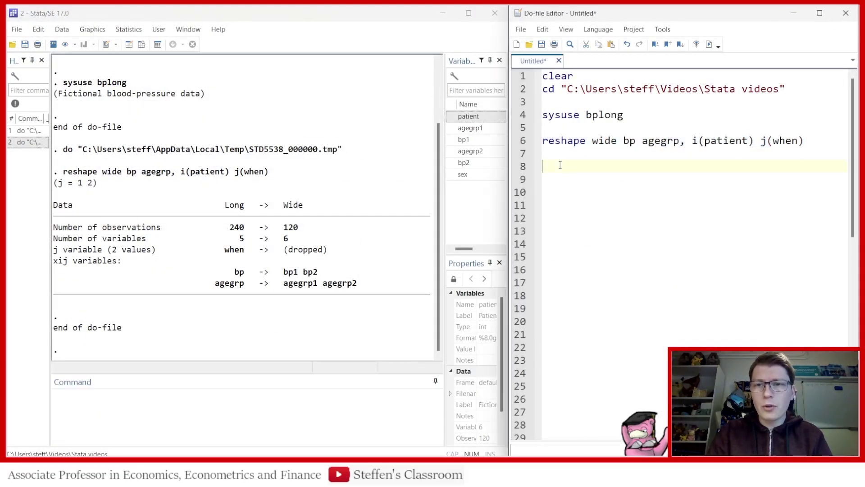
text(reshape )
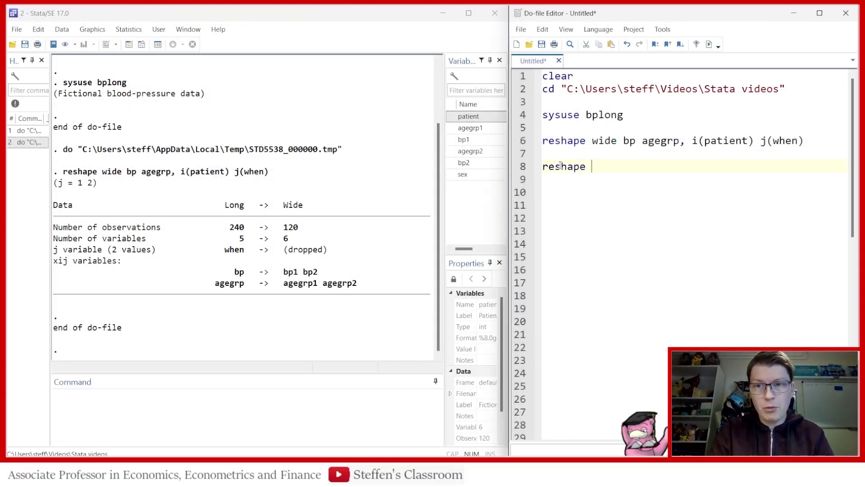
text(long)
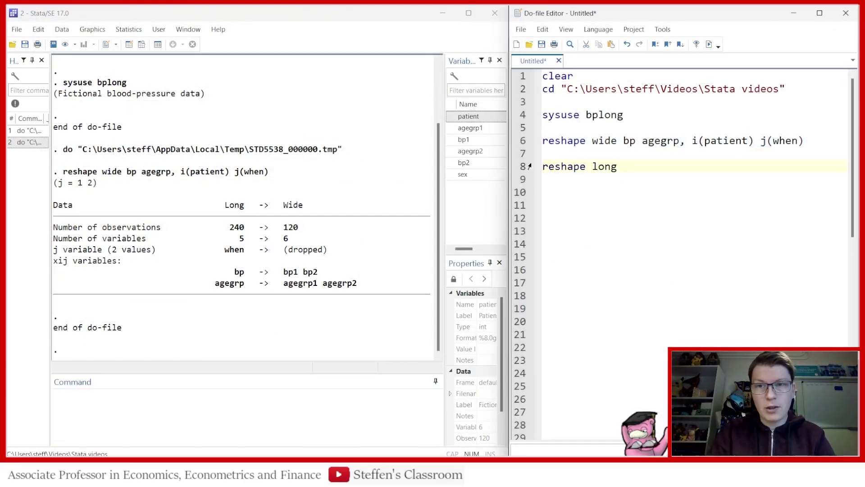
click(519, 166)
click(709, 44)
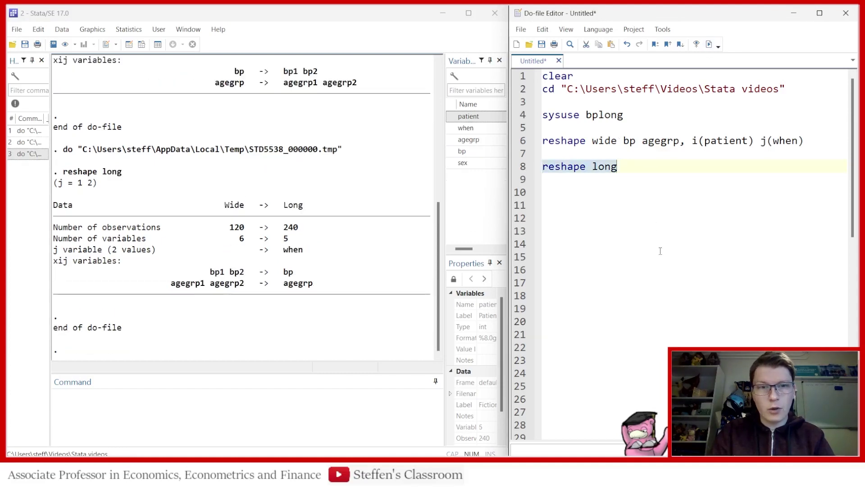
click(141, 44)
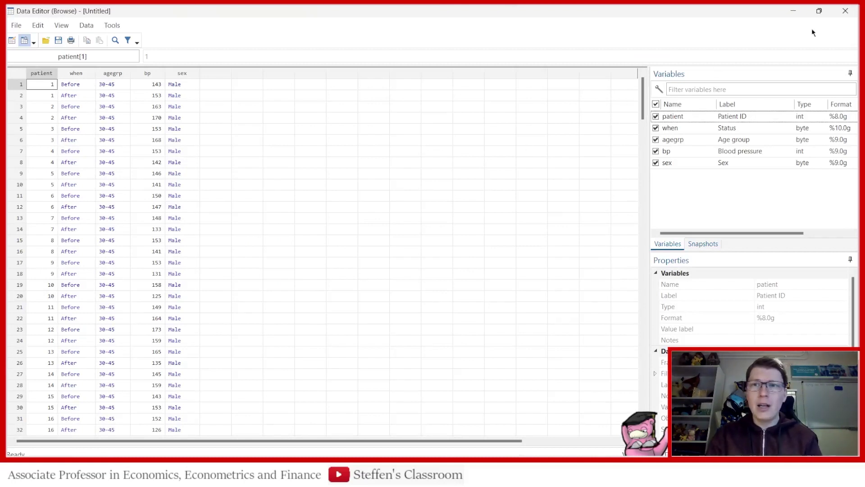
click(845, 11)
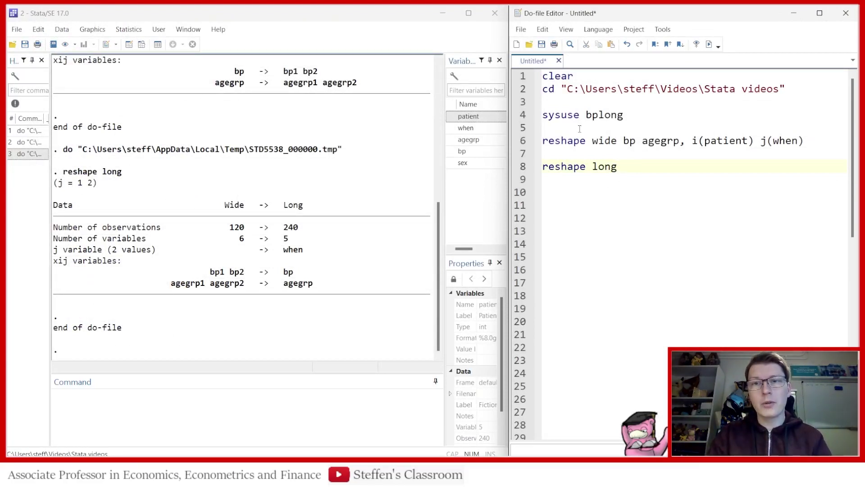
Rerun lines 1 to 4 of the do-file to reload the bplong dataset.
drag(629, 117, 543, 76)
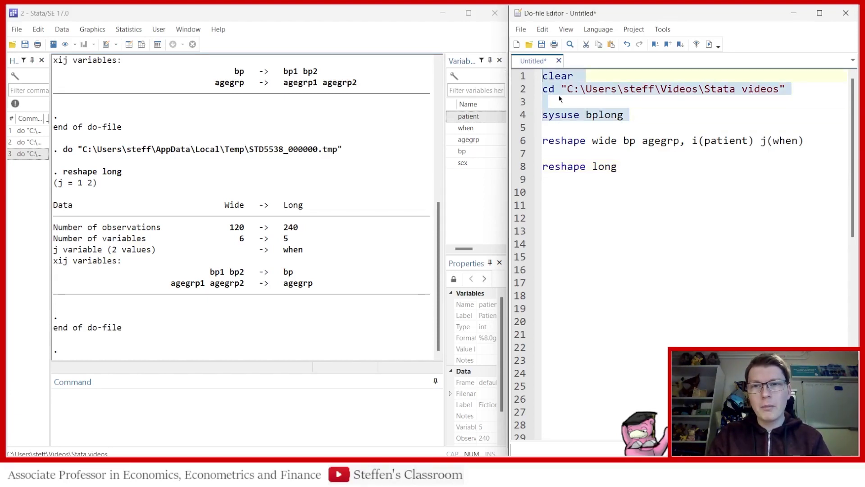
click(708, 45)
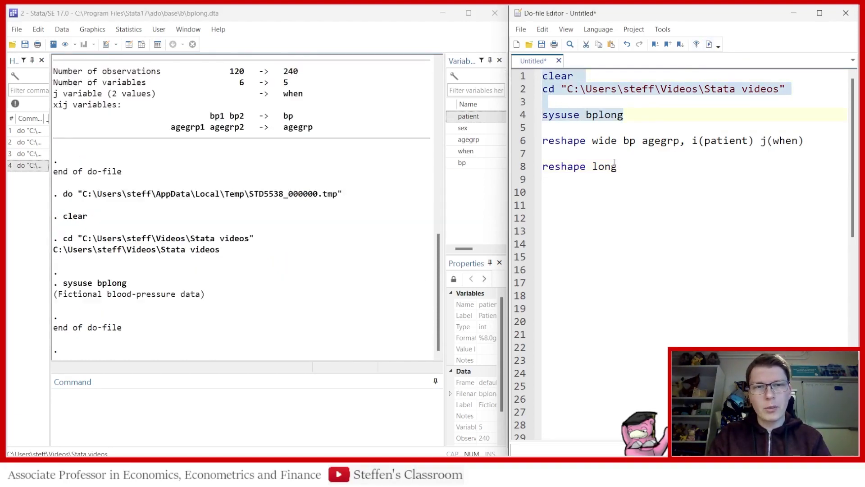
Add the command "sysuse nlswide1, clear" on line 10 of the do-file and run that line.
click(557, 194)
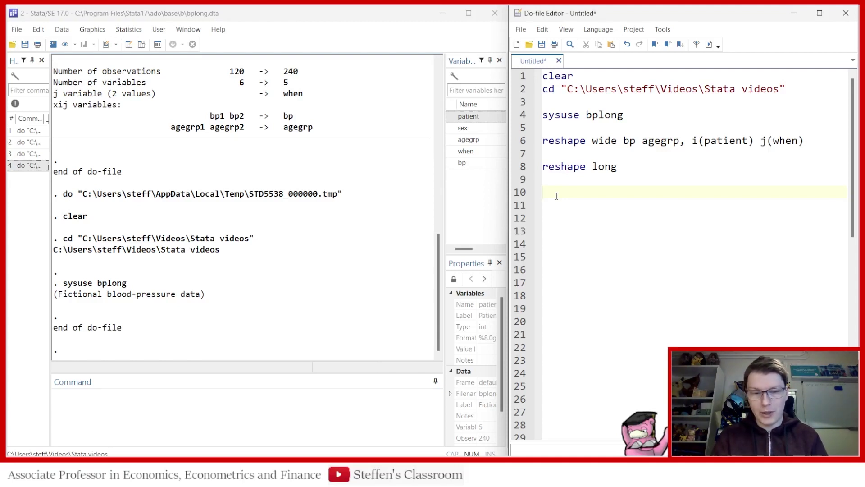
text(sy)
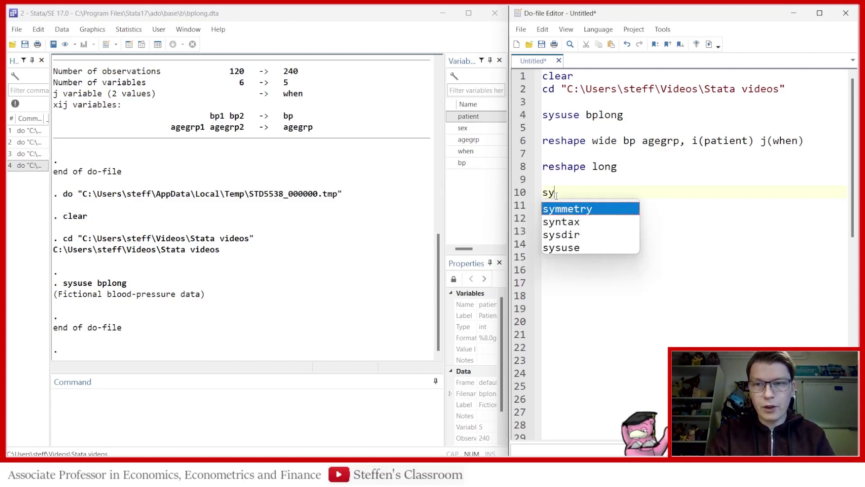
text(suse)
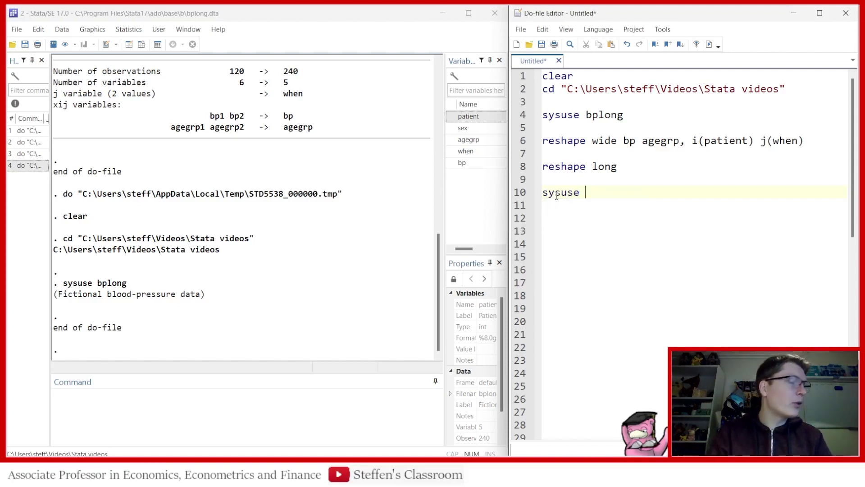
text( nls)
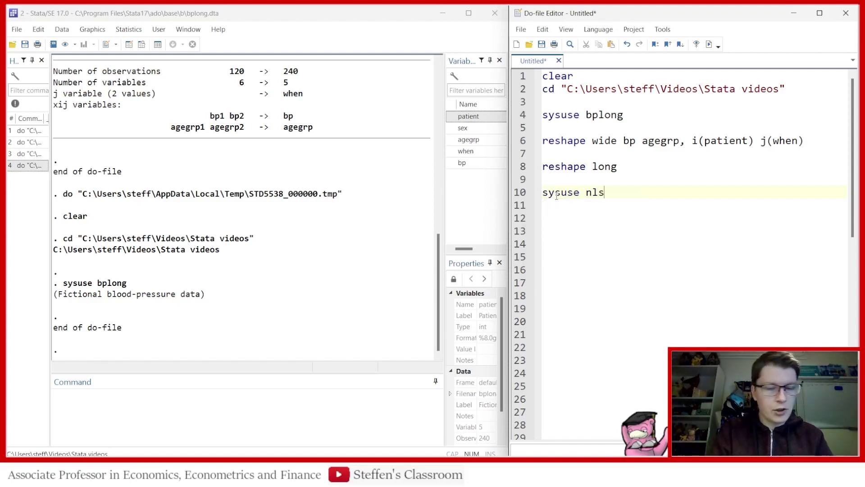
text(wide1, )
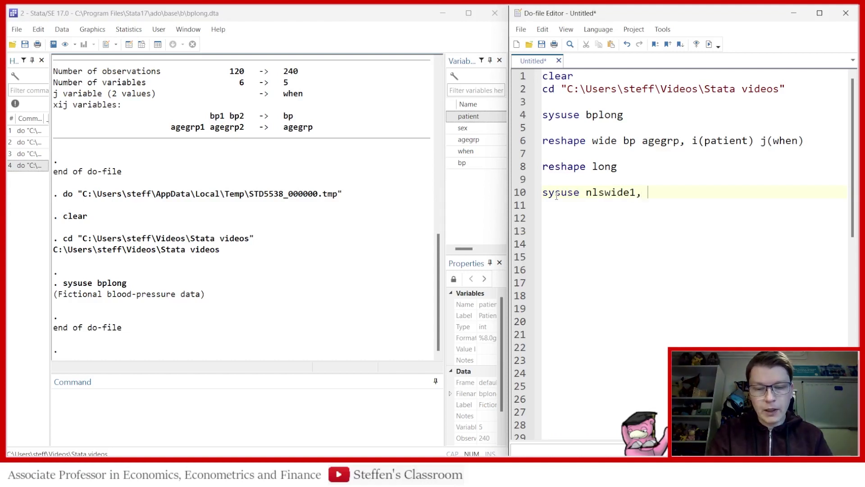
text(clear)
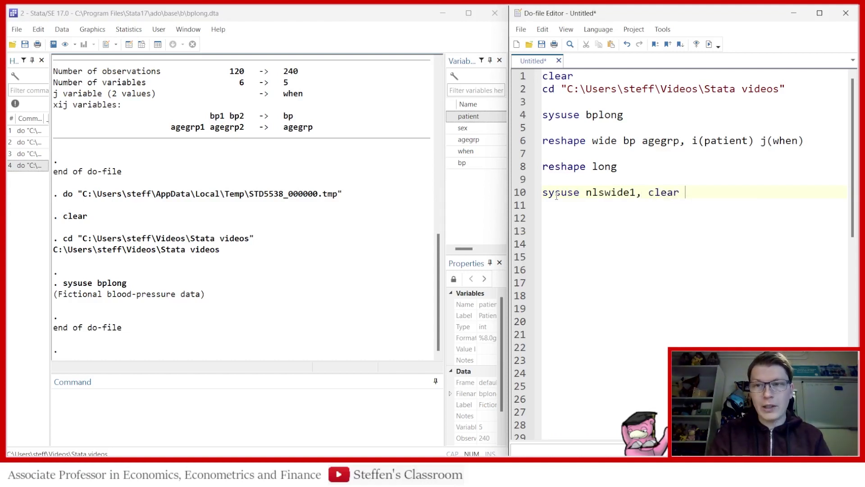
click(537, 195)
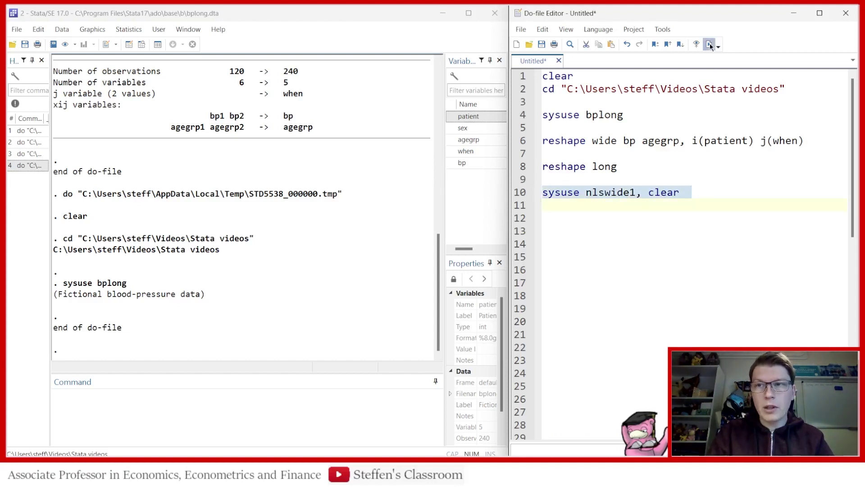
click(710, 44)
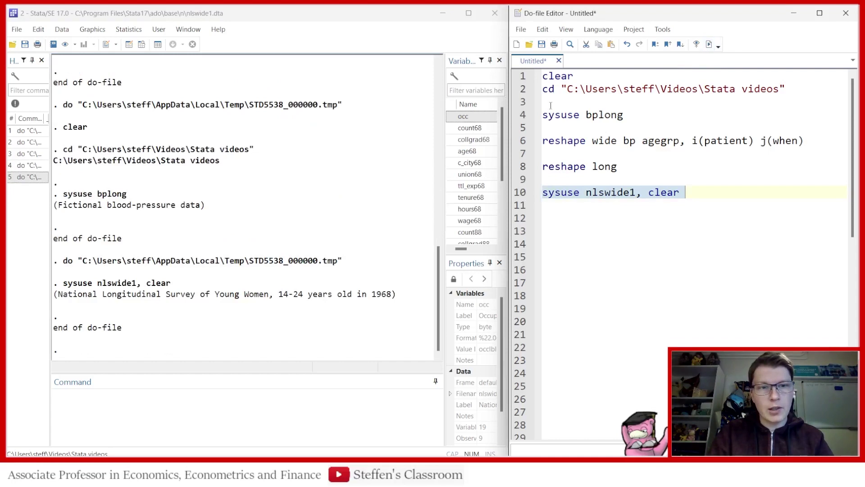
Browse the nlswide1 data and examine the Professionals row under count68 and collgrad68.
click(142, 43)
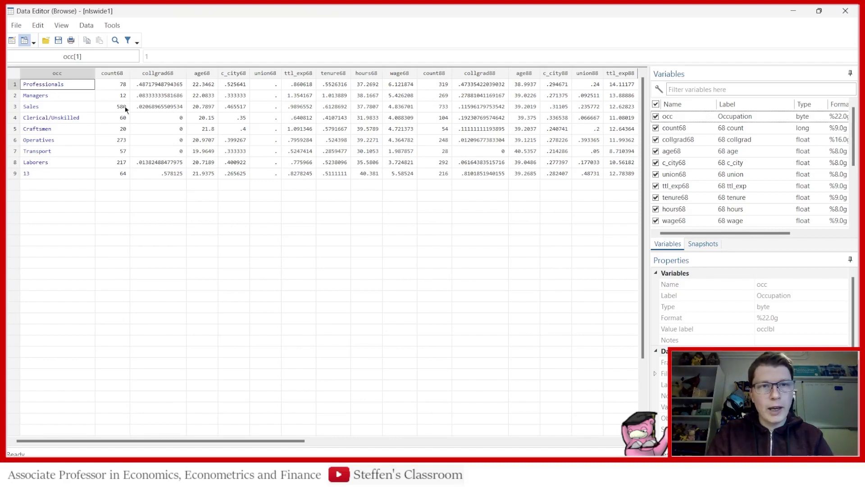
click(111, 88)
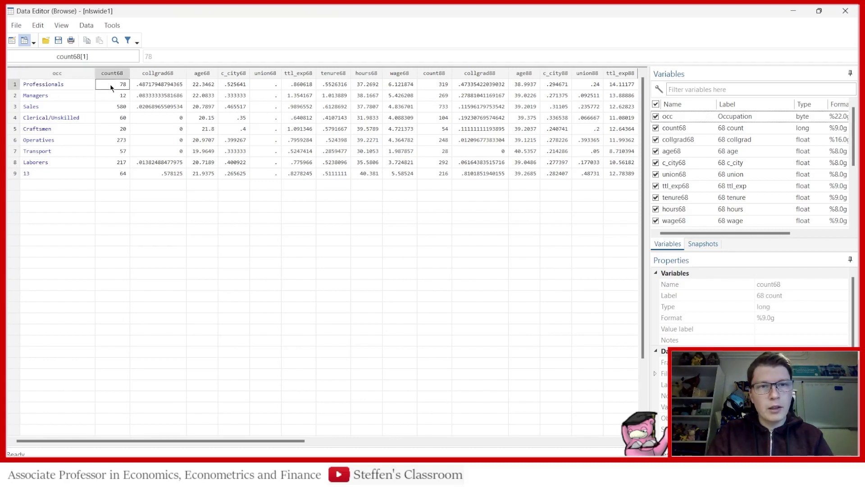
click(160, 84)
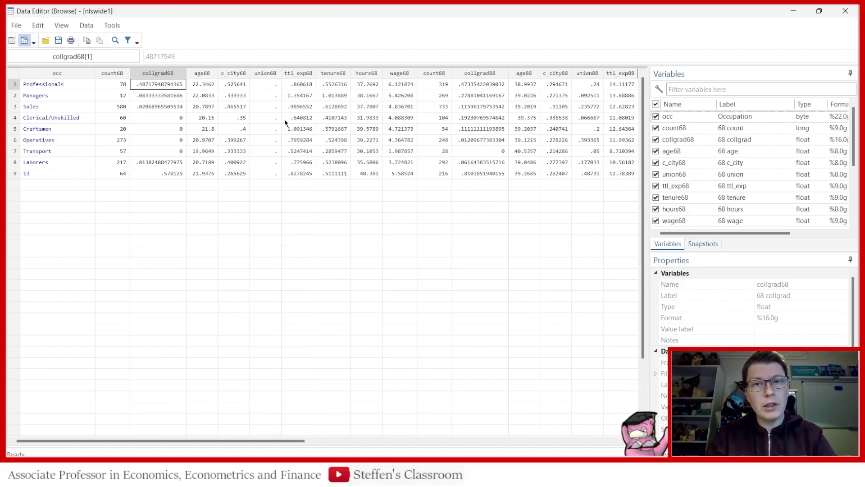
click(845, 10)
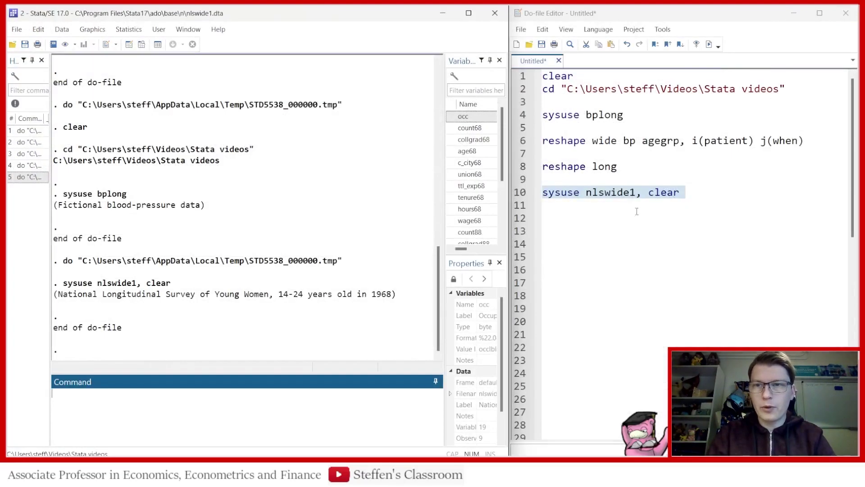
Begin a reshape command on line 12 of the do-file with the variable stubs count and collgrad.
click(586, 213)
text(reshape)
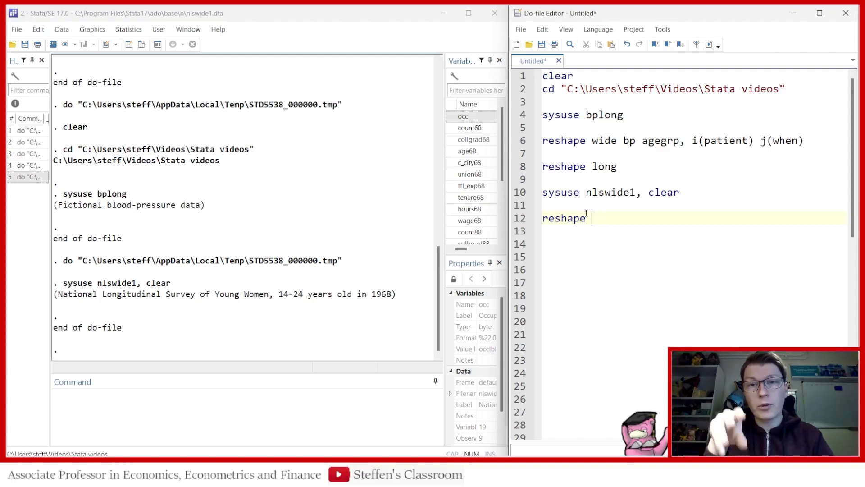
text(count)
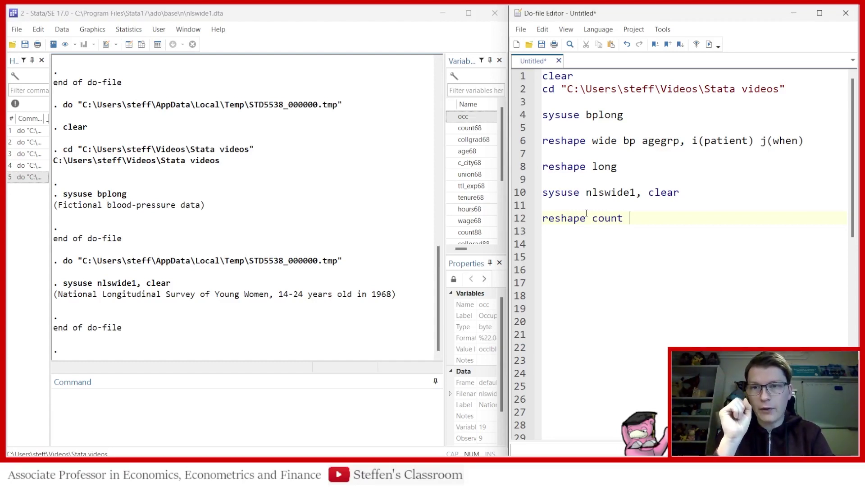
text(co)
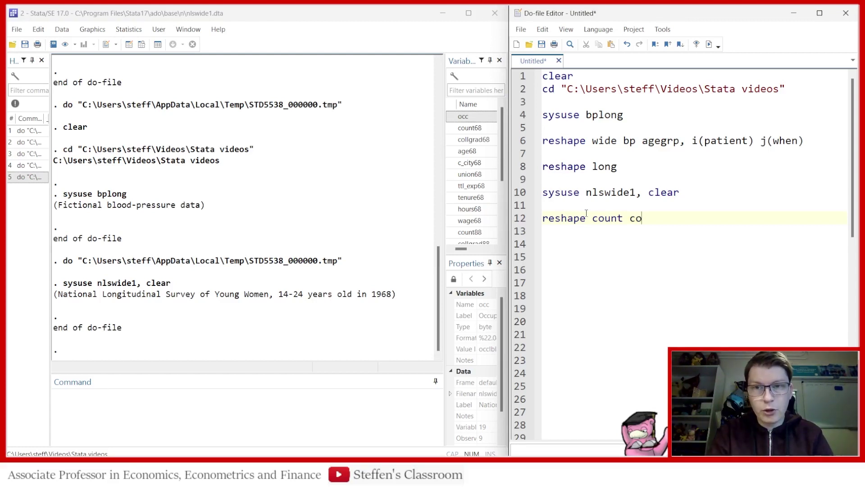
text(llgrad)
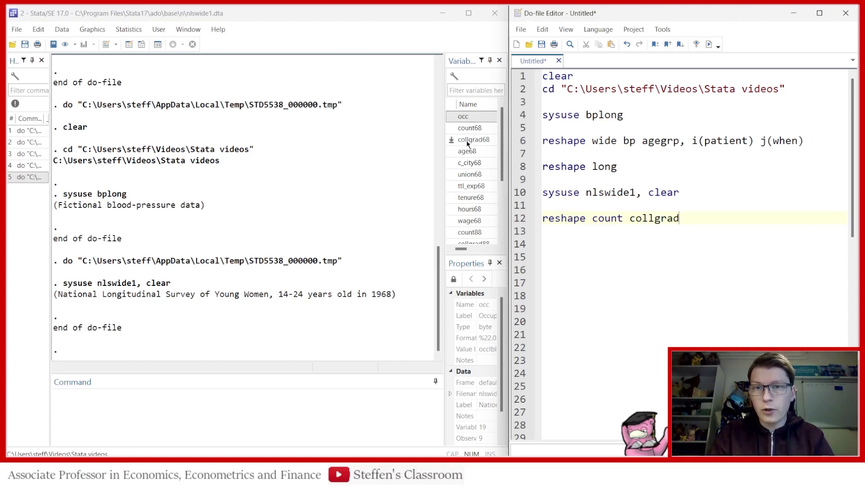
Check the remaining variable names and extend the line 12 reshape command with age, c_city, union, ttl_exp, tenure, hours and wage.
scroll(462, 192, down, 1)
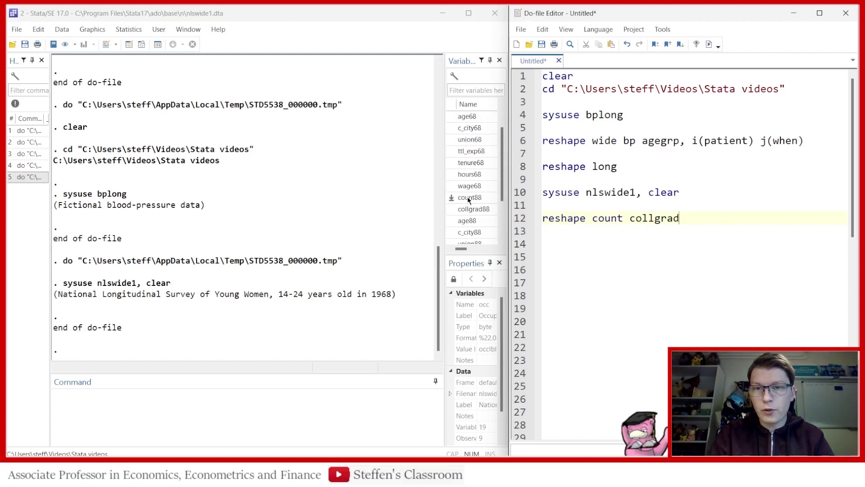
scroll(468, 189, up, 1)
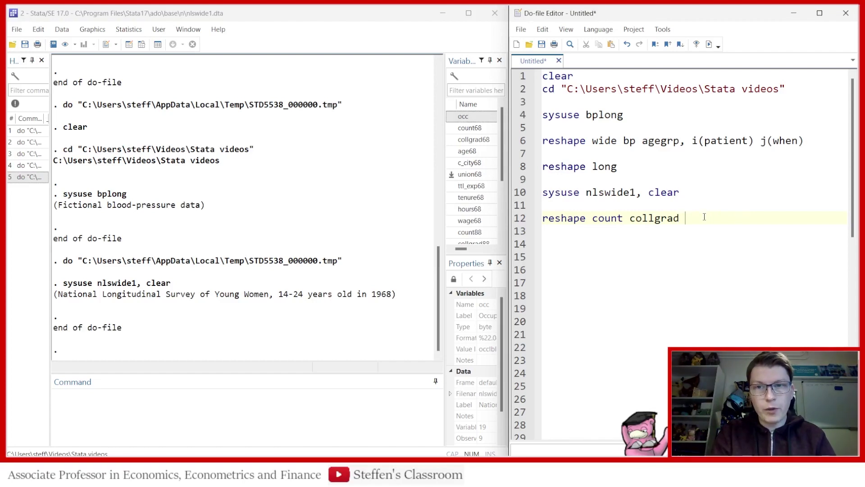
text(age c)
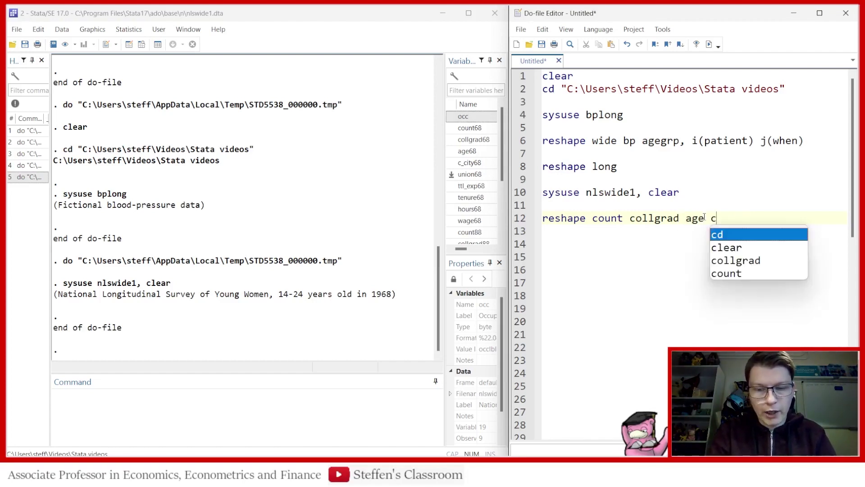
text(_city)
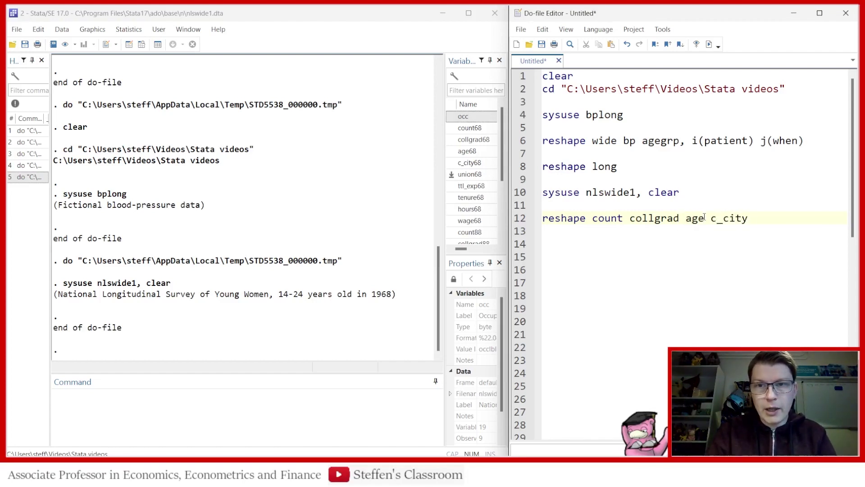
text( union)
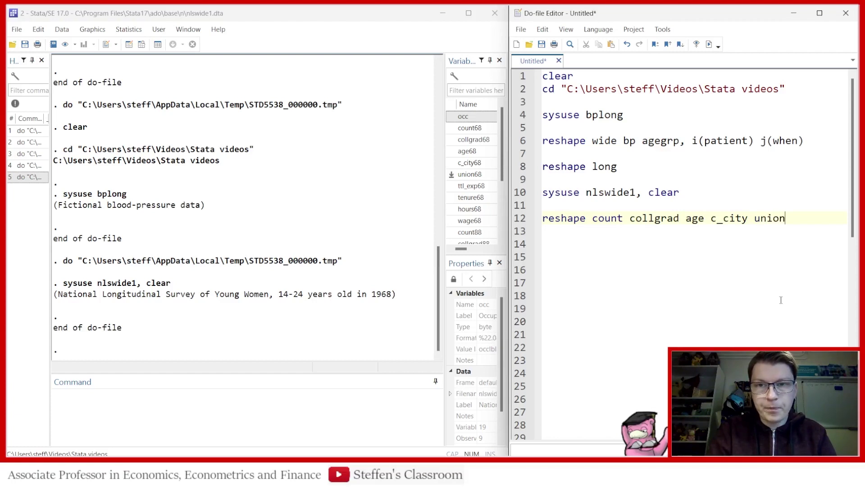
text( ttl_e)
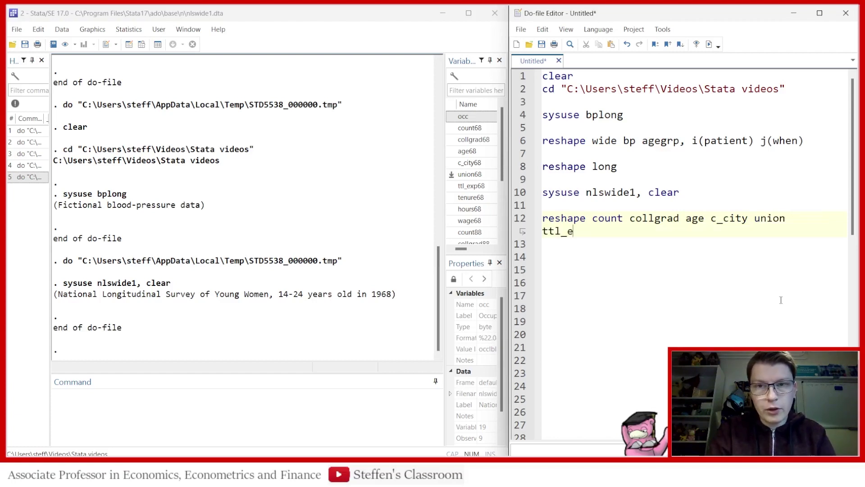
text(xp)
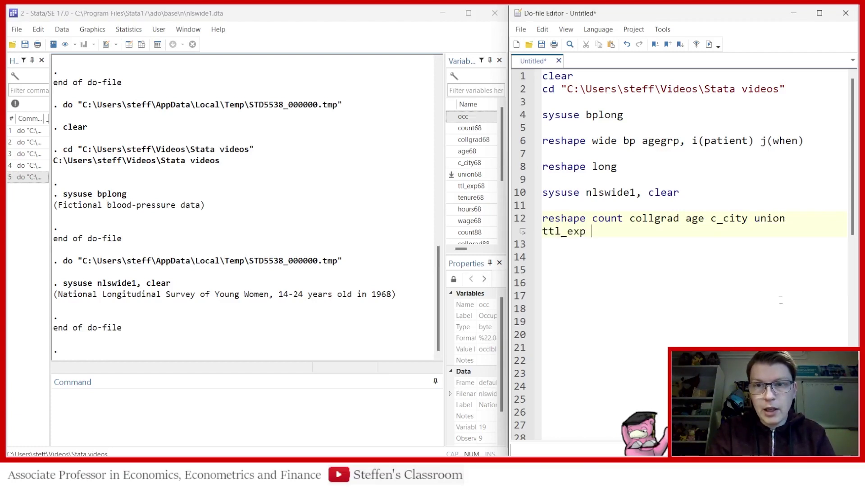
text( ten)
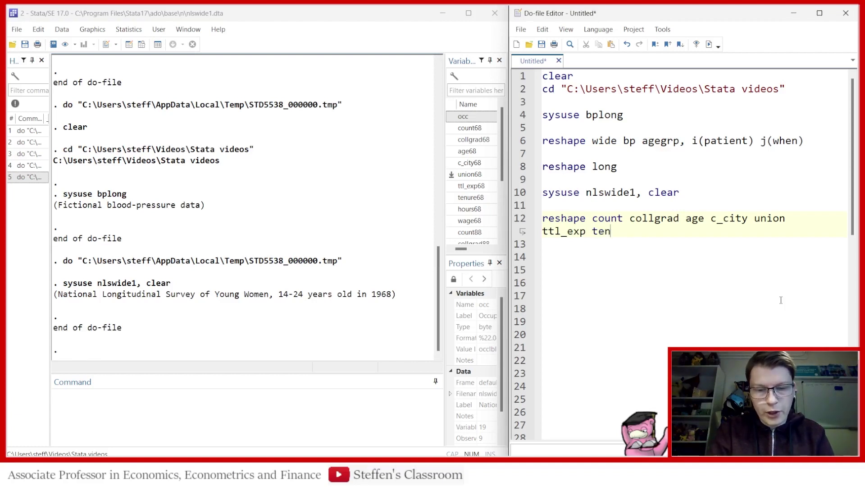
text(ure hour)
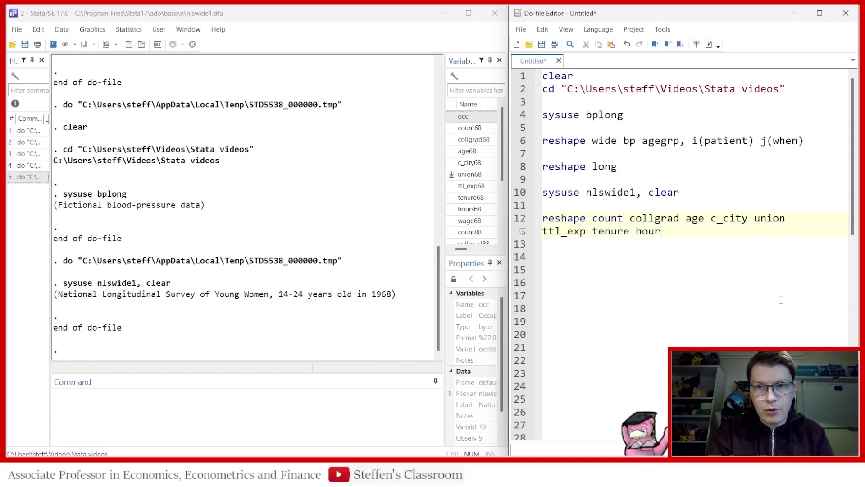
text(s wage)
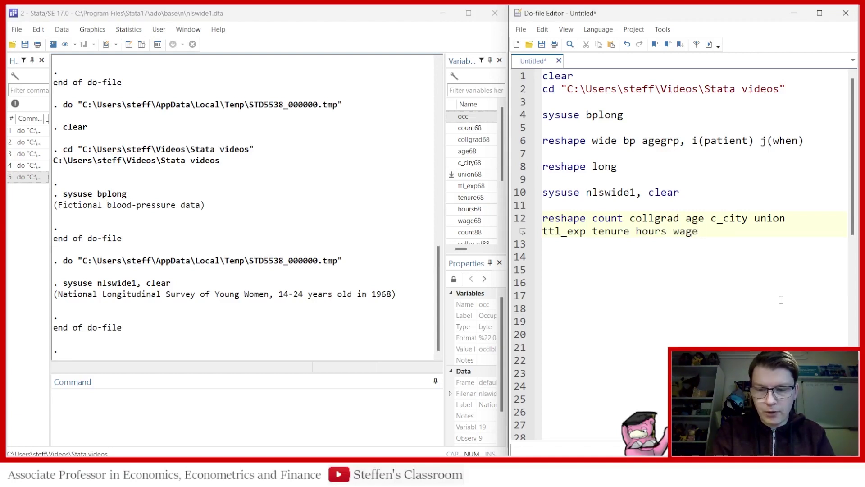
Complete the line 12 reshape command with the options i(occ) and j(year) after a comma.
text(, )
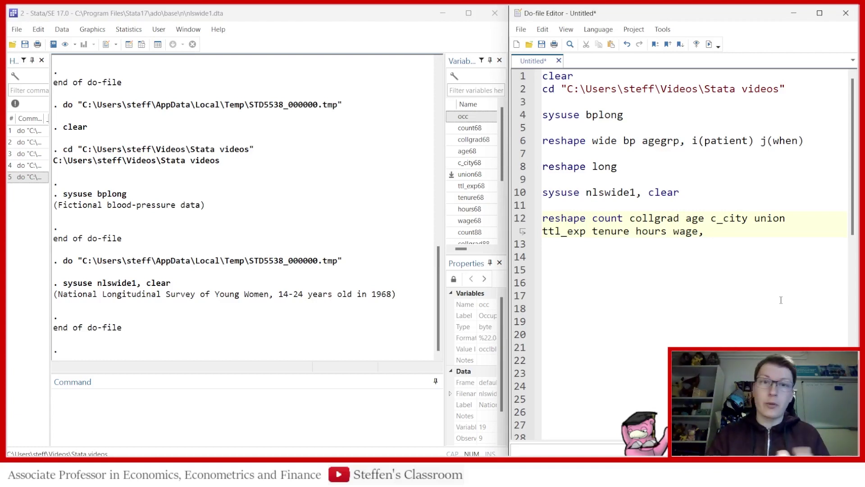
text(i() j())
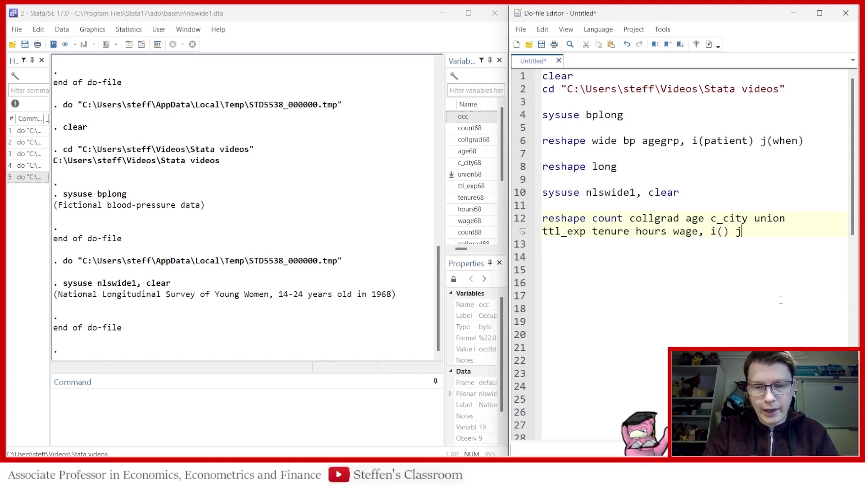
key(Left)
key(Left)
key(Left)
key(Left)
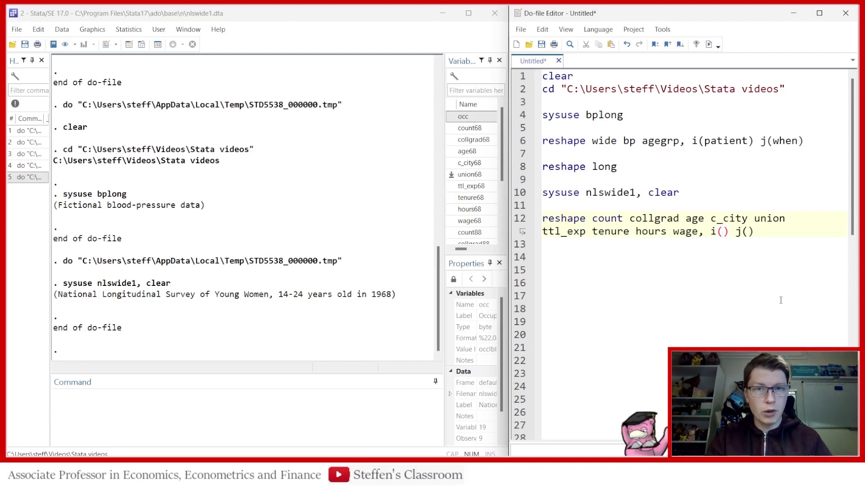
text(occ)
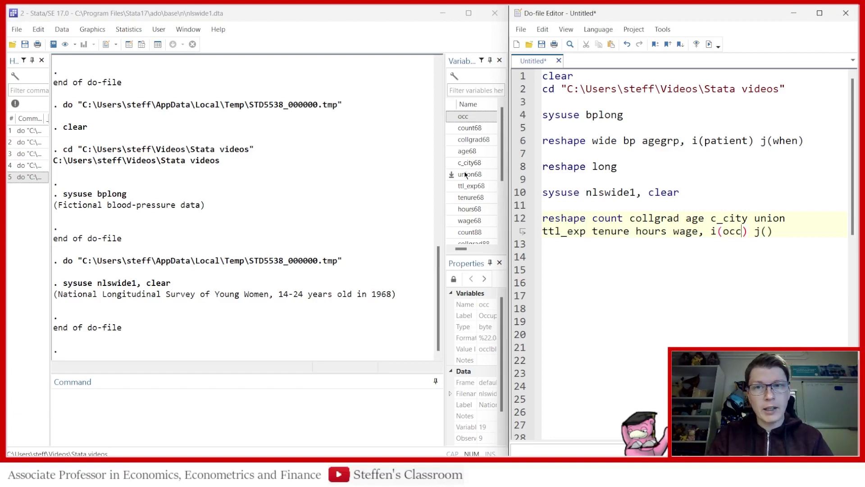
click(765, 231)
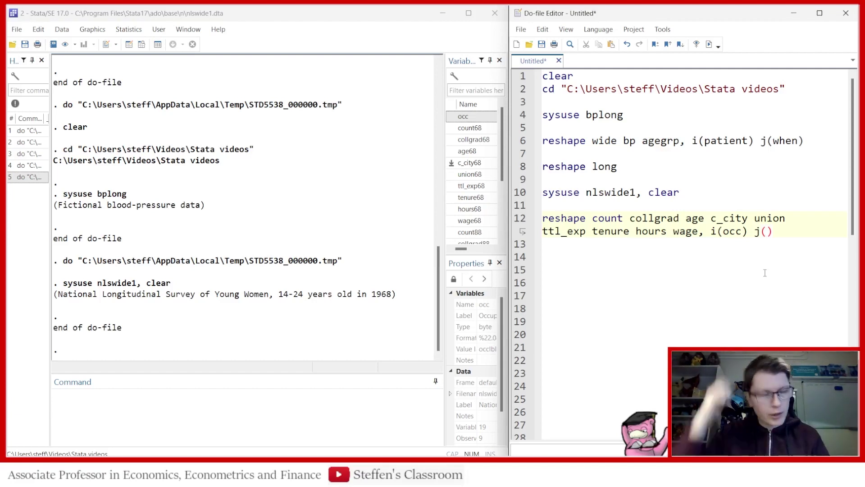
text(y)
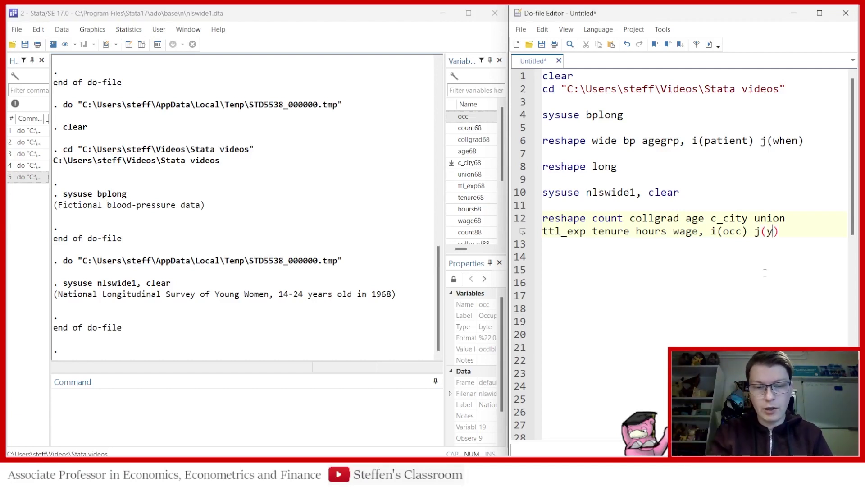
text(ear)
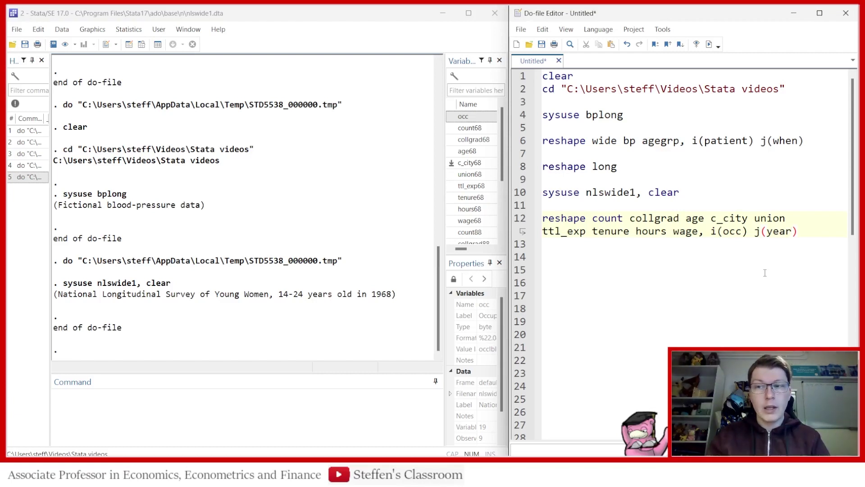
Try running the line 12 reshape command as written and again with the keyword wide inserted after reshape.
click(518, 221)
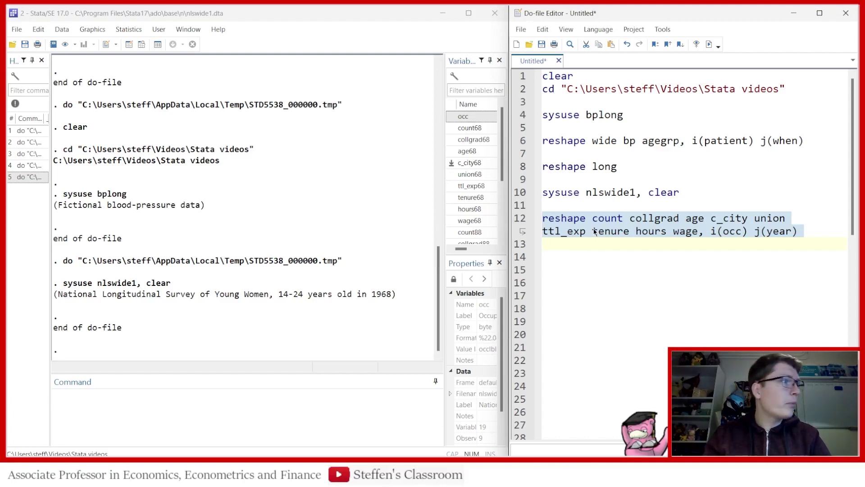
click(709, 44)
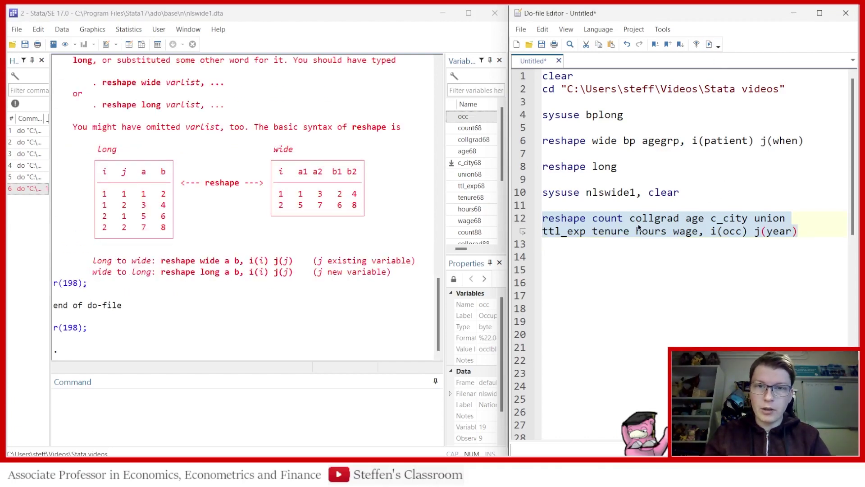
click(595, 221)
text(wide)
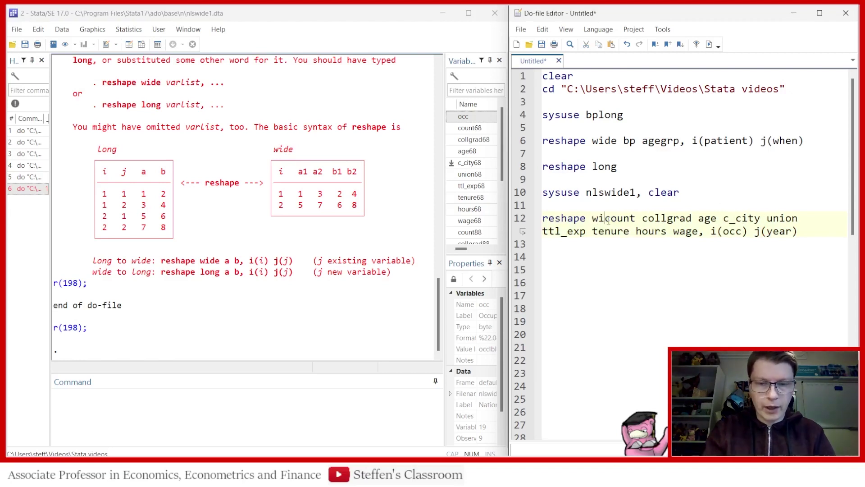
click(523, 218)
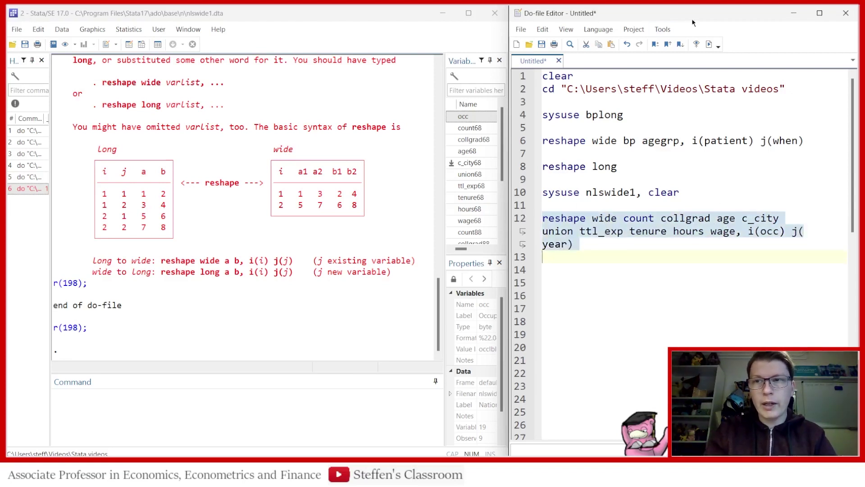
click(709, 44)
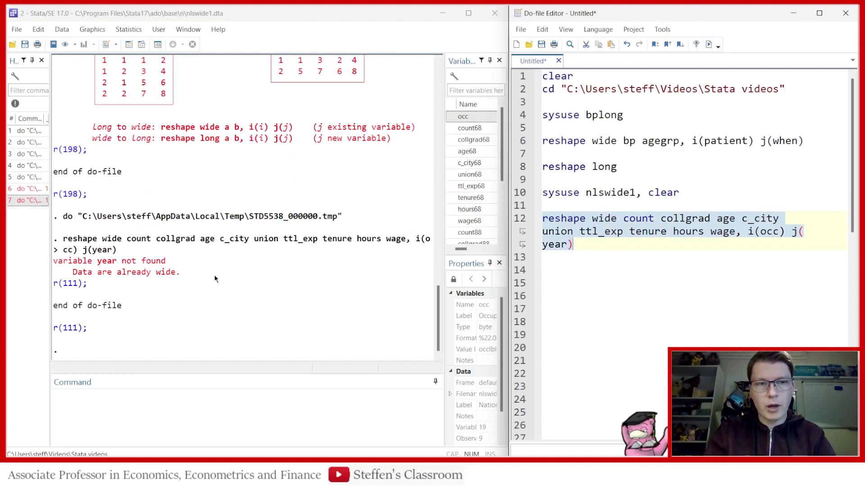
Set the line 12 reshape keyword to long and run that command on the nlswide1 data.
double_click(604, 218)
text(lo)
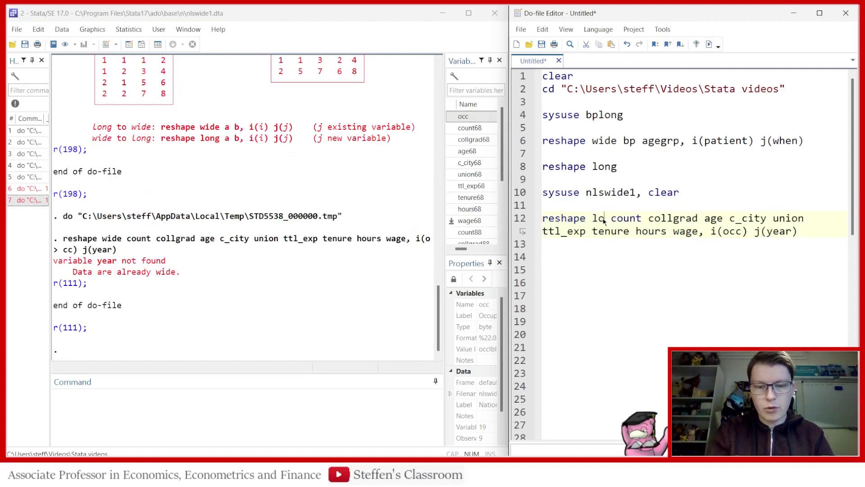
text(ng)
click(521, 218)
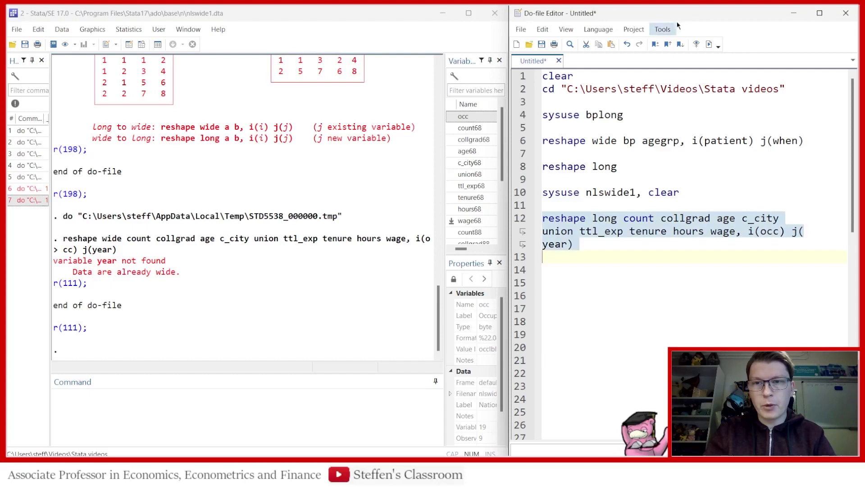
click(707, 42)
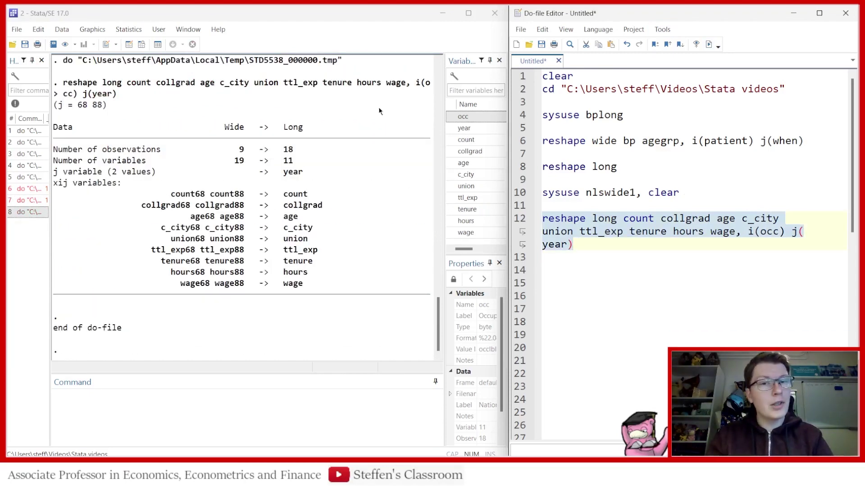
Review the reshape output and browse the long data, examining the Professionals rows for years 68 and 88.
scroll(331, 224, up, 7)
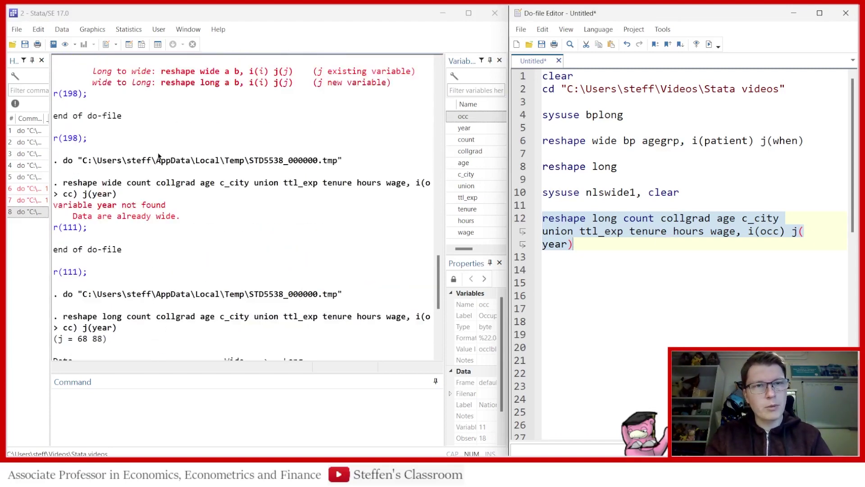
scroll(199, 162, down, 7)
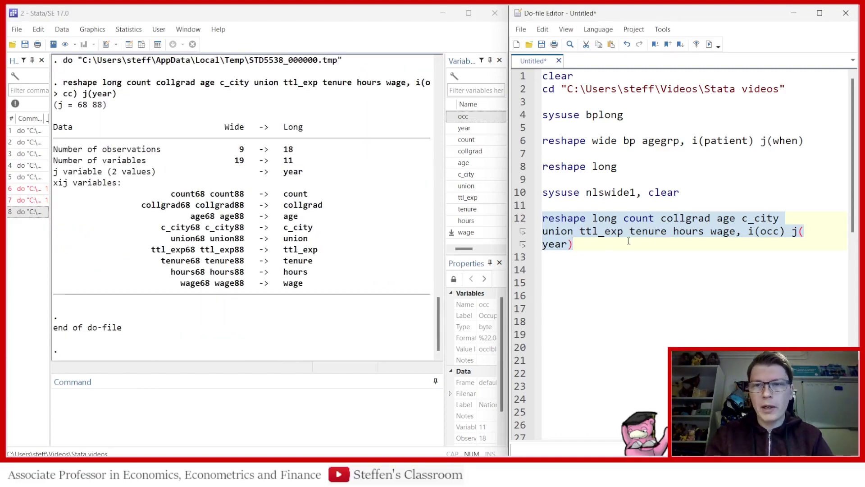
click(604, 220)
double_click(604, 220)
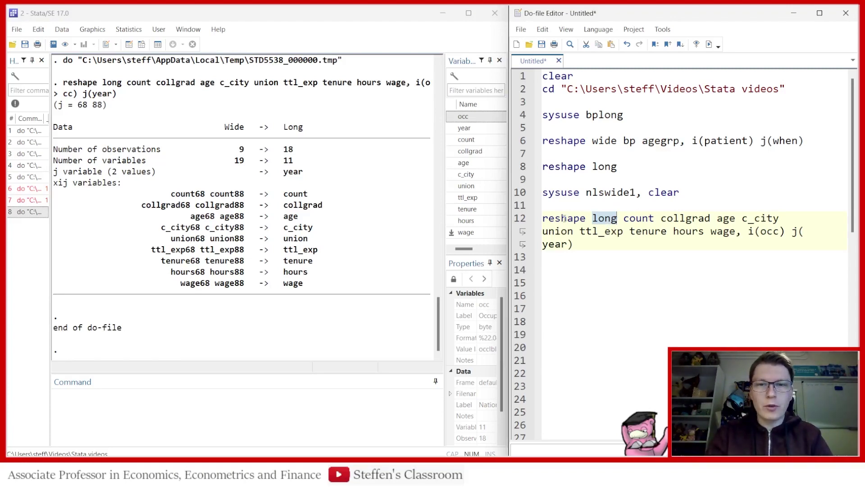
click(141, 44)
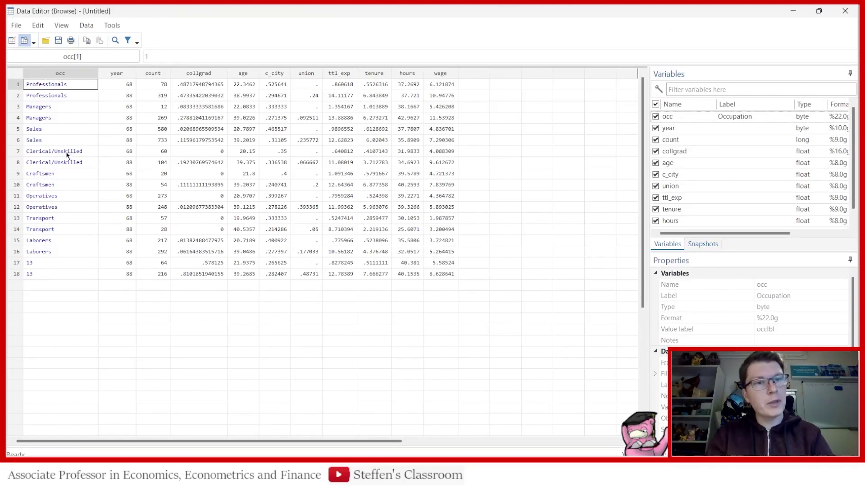
click(54, 102)
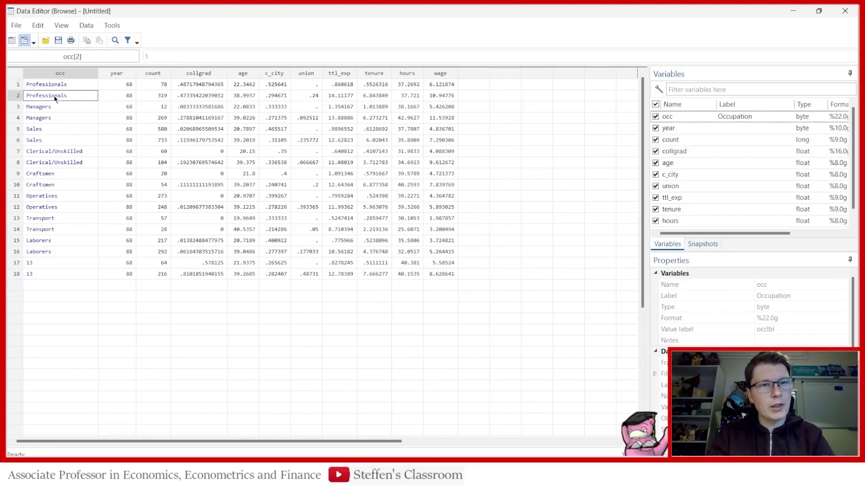
click(58, 89)
click(131, 89)
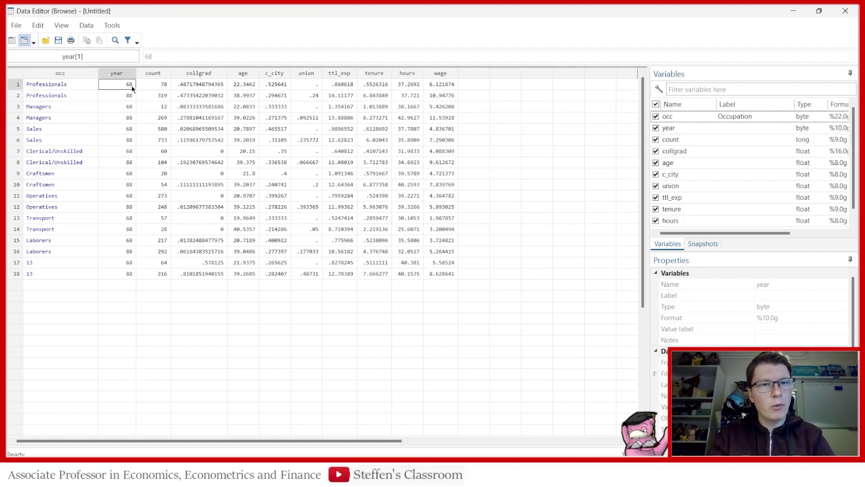
click(129, 99)
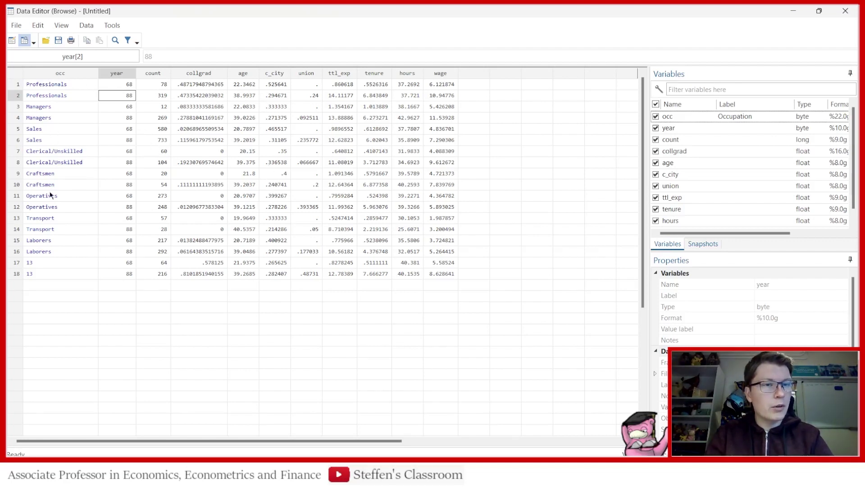
click(845, 12)
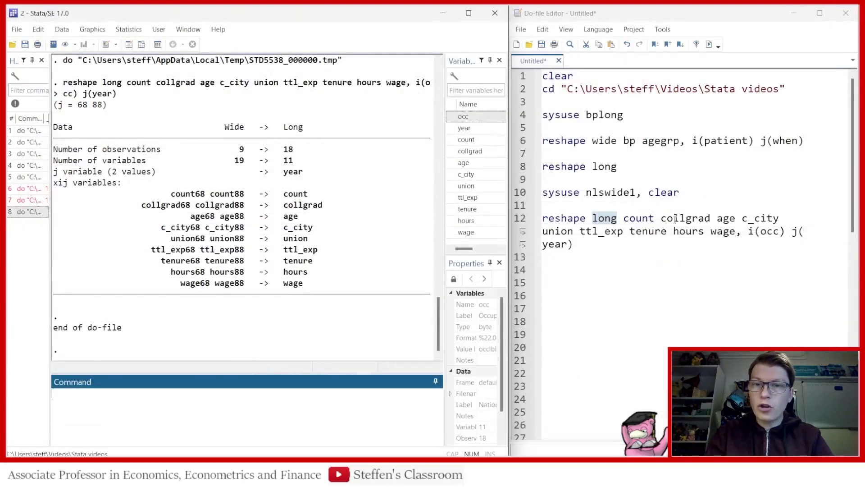
Add the command reshape wide on line 14 of the do-file and run it to return the data to wide format.
click(560, 270)
text(r)
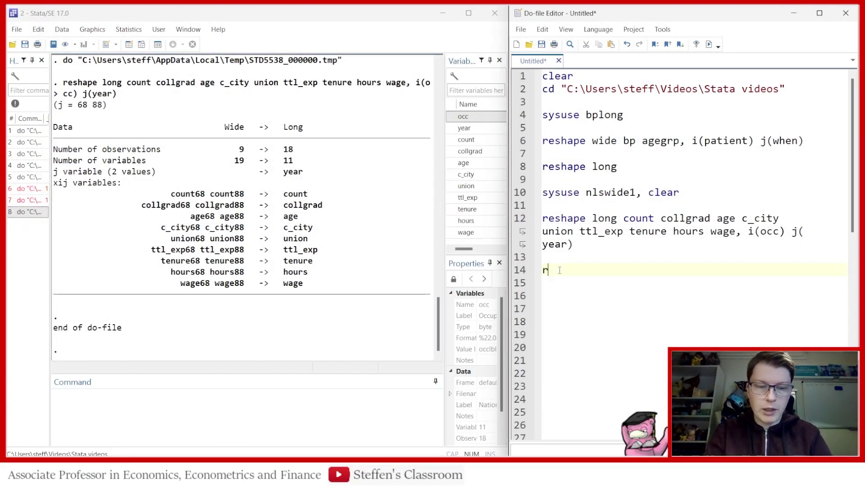
text(eshape wide)
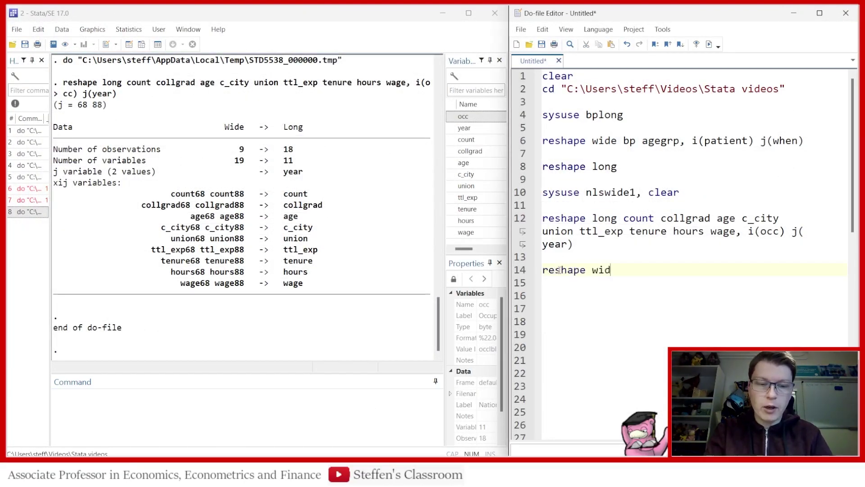
click(519, 270)
click(709, 45)
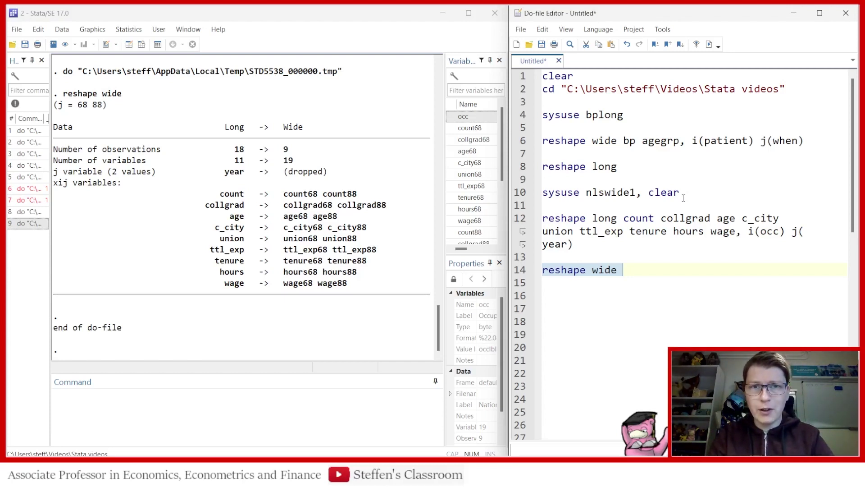
click(658, 268)
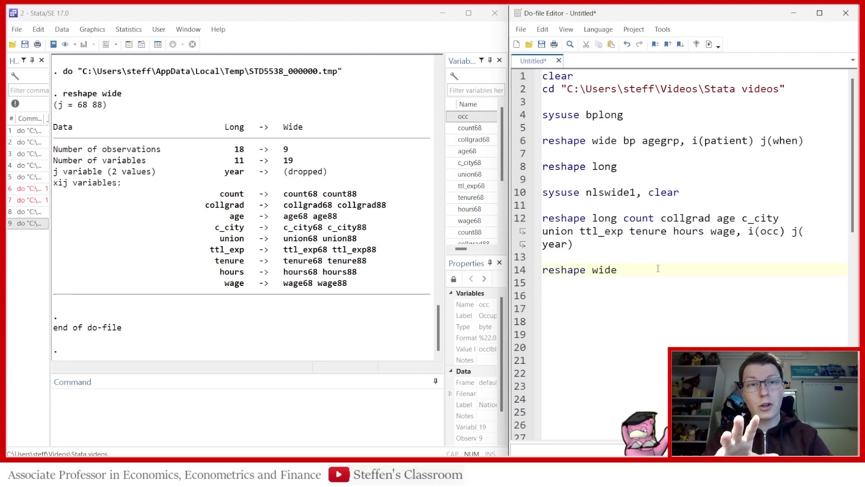